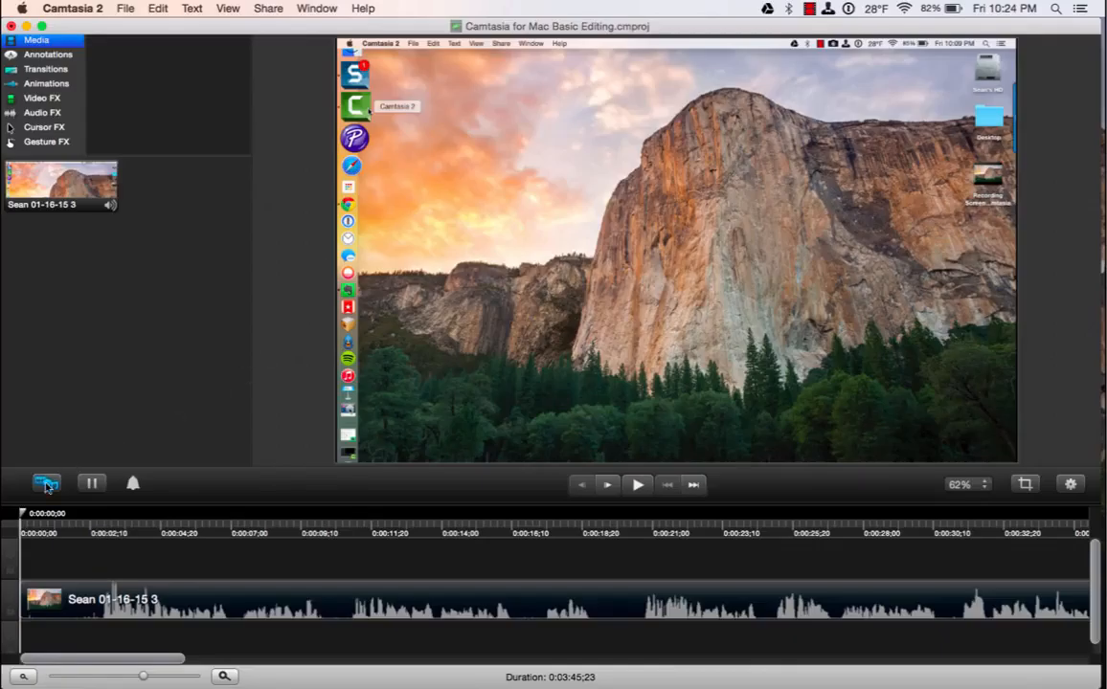
# Add a green arrow shape annotation on the track above the recording, starting at 0:00:16;06.
pyautogui.moveTo(23, 515); pyautogui.dragTo(513, 548)
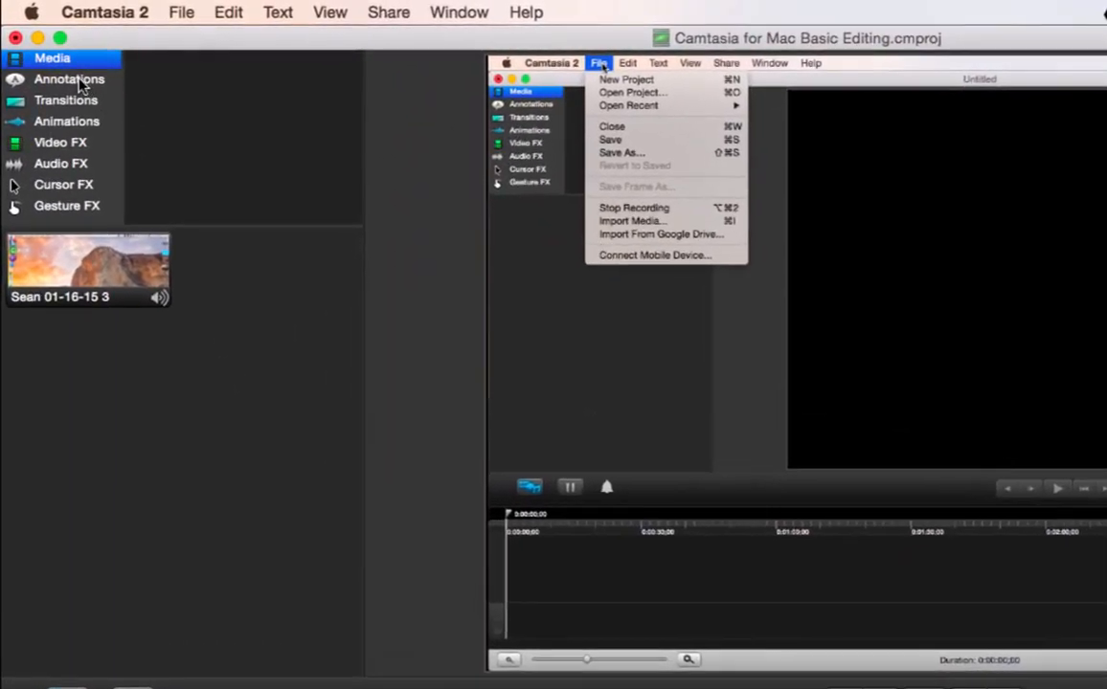
pyautogui.click(65, 67)
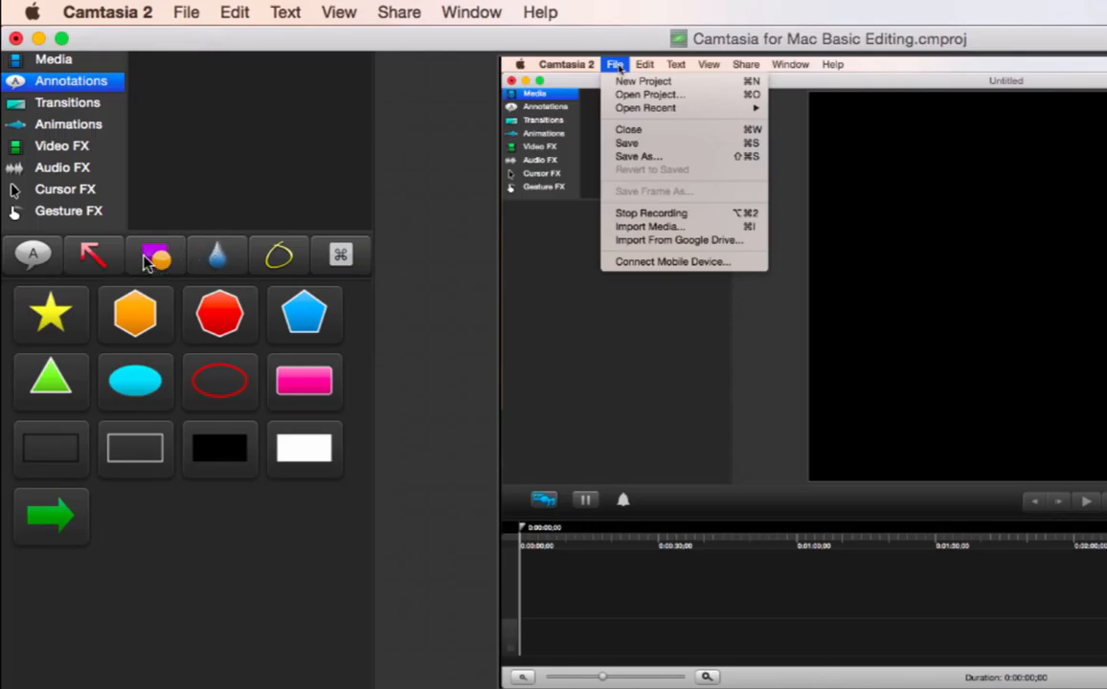
pyautogui.click(59, 515)
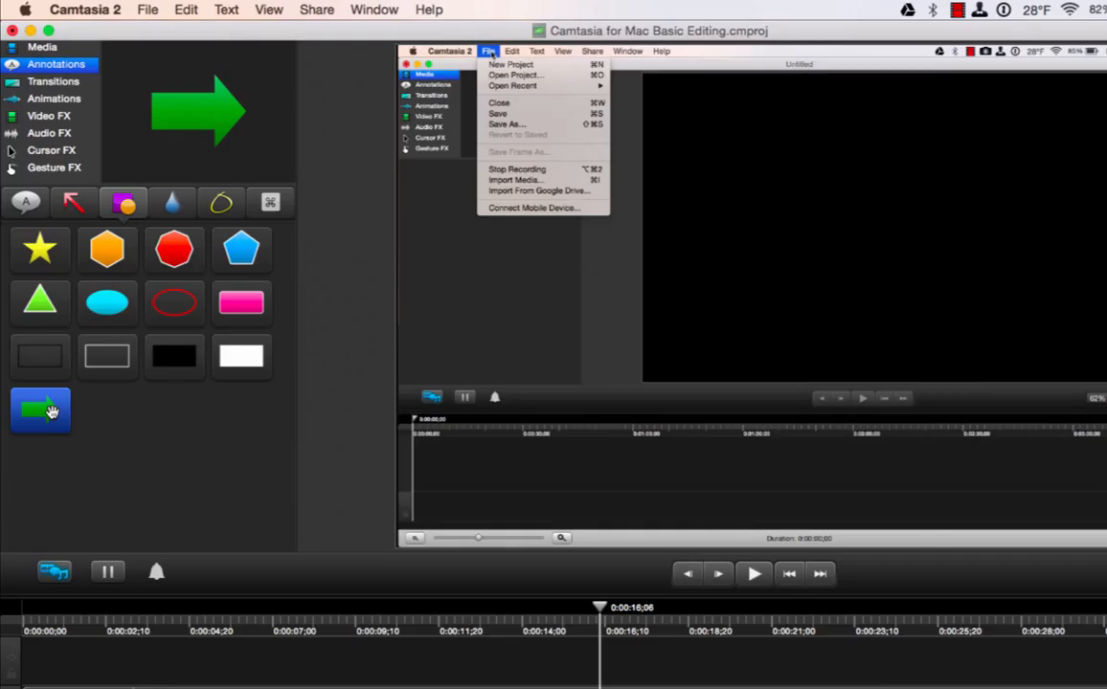
pyautogui.moveTo(60, 515); pyautogui.dragTo(512, 581)
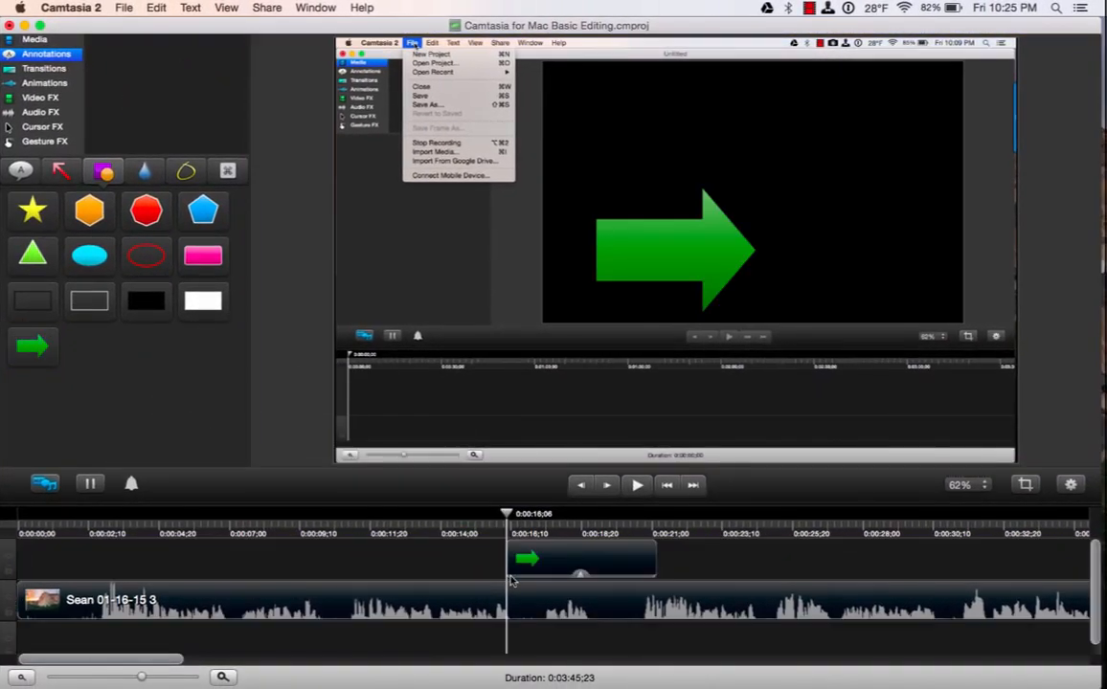
# With the timeline at 0:00:17;16, resize the green arrow annotation to a smaller, flatter shape.
pyautogui.click(541, 518)
pyautogui.moveTo(543, 520); pyautogui.dragTo(550, 521)
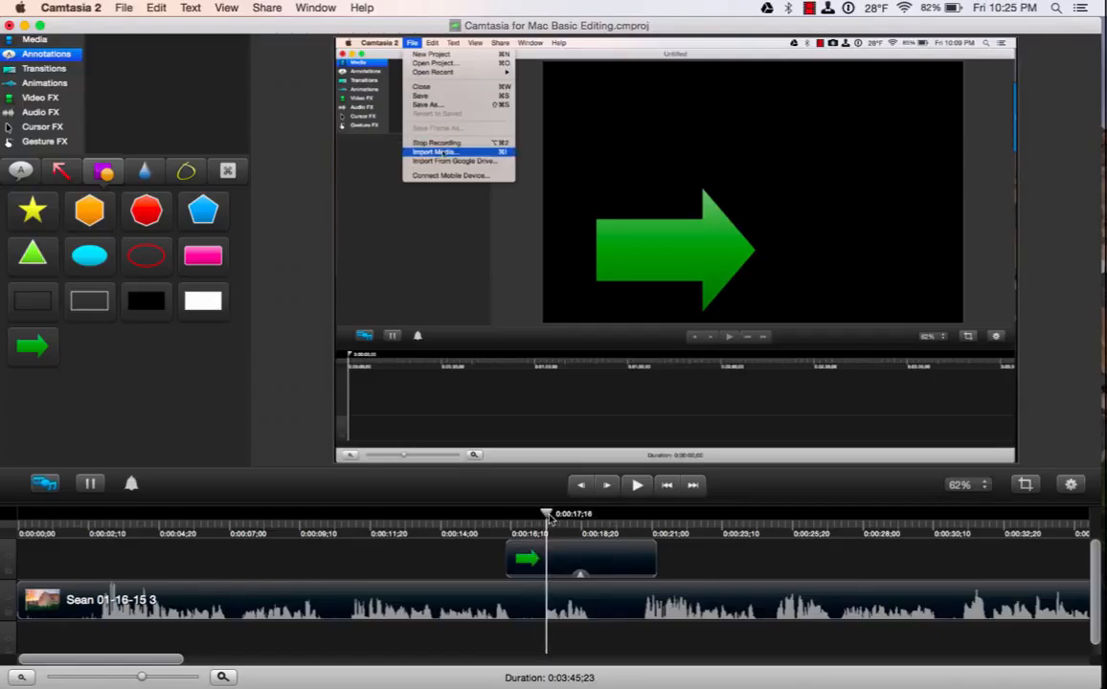
pyautogui.click(583, 561)
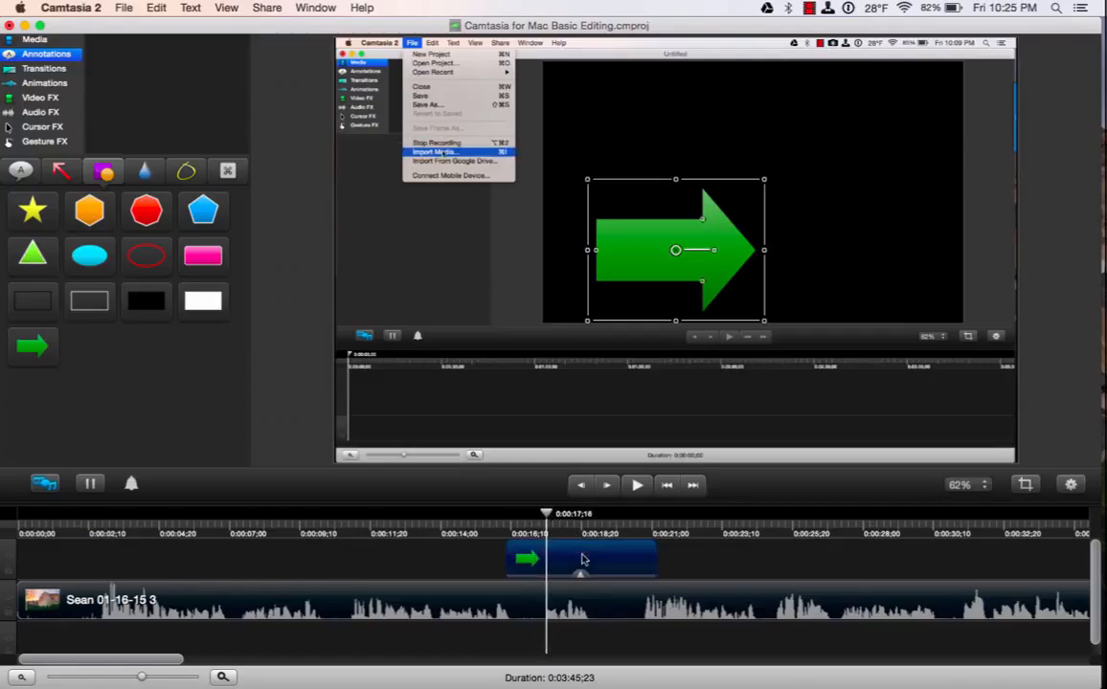
pyautogui.moveTo(763, 324); pyautogui.dragTo(739, 278)
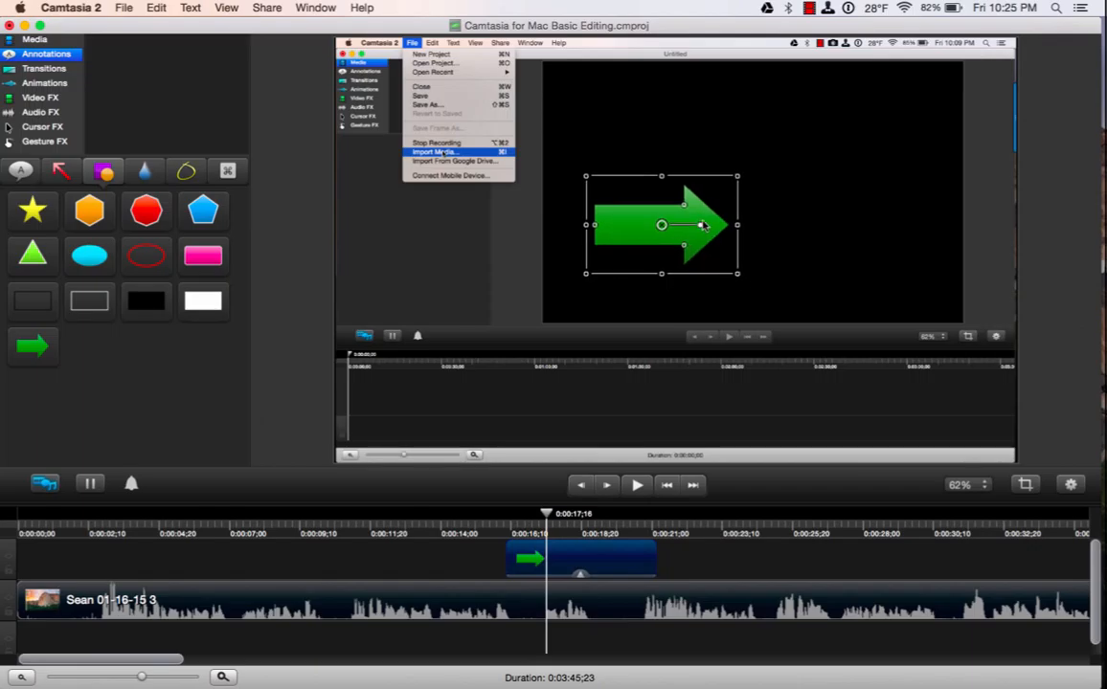
# Rotate the arrow to point up and left, and place its tip at the edge of the File menu beside Save As.
pyautogui.moveTo(702, 225)
pyautogui.mouseDown()
pyautogui.moveTo(662, 177)
pyautogui.moveTo(604, 201)
pyautogui.mouseUp()
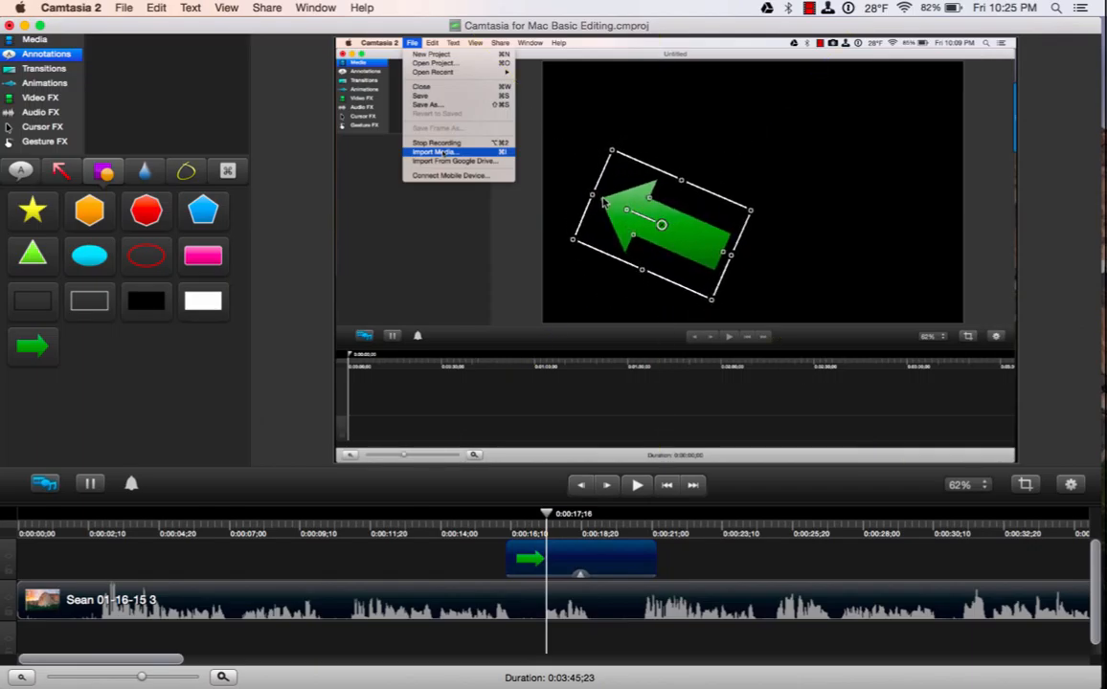
pyautogui.moveTo(714, 302)
pyautogui.mouseDown()
pyautogui.moveTo(698, 263)
pyautogui.moveTo(589, 140)
pyautogui.mouseUp()
pyautogui.click(621, 197)
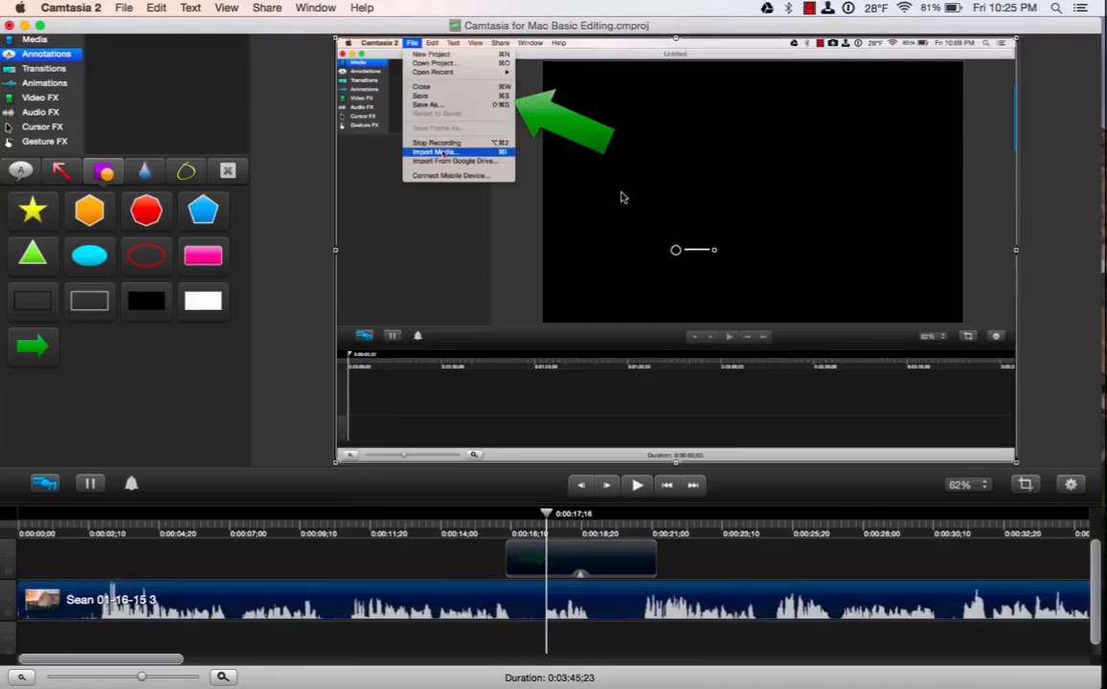
pyautogui.click(550, 129)
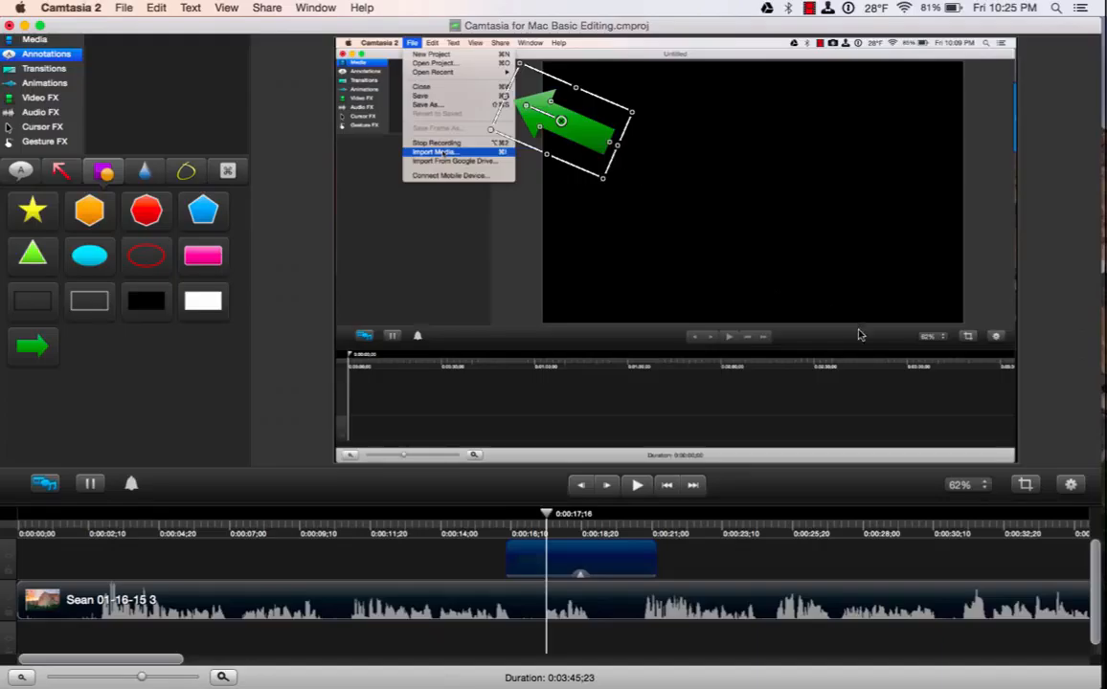
# Recolor the arrow red and set its fill style to Solid in the shape properties.
pyautogui.click(1071, 486)
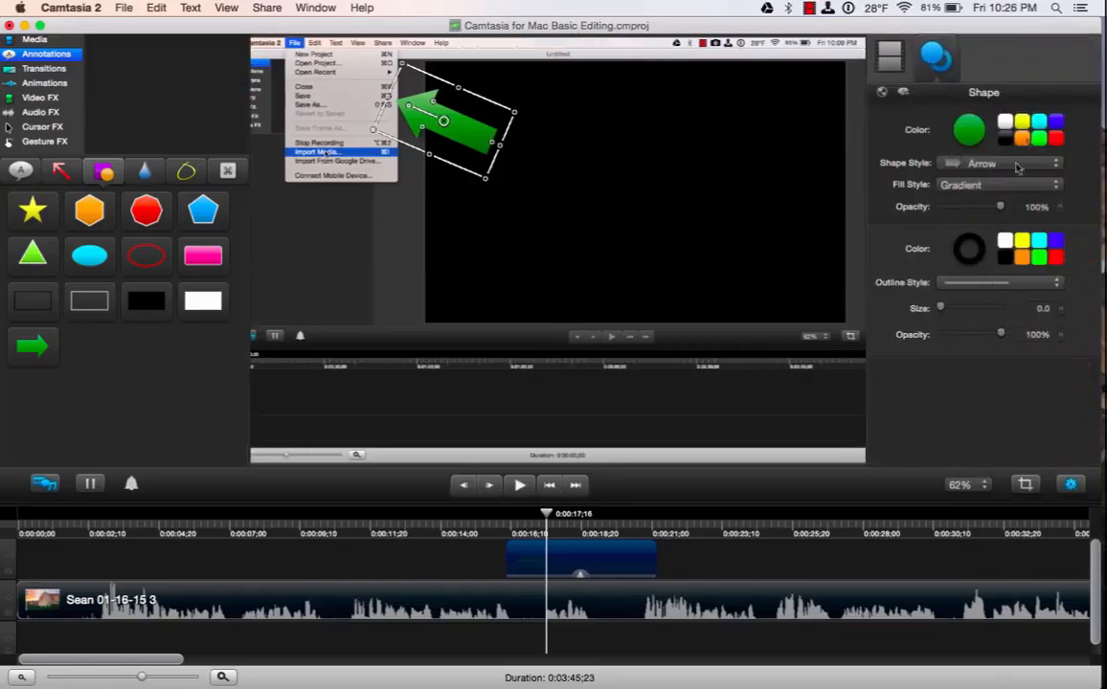
pyautogui.click(1053, 123)
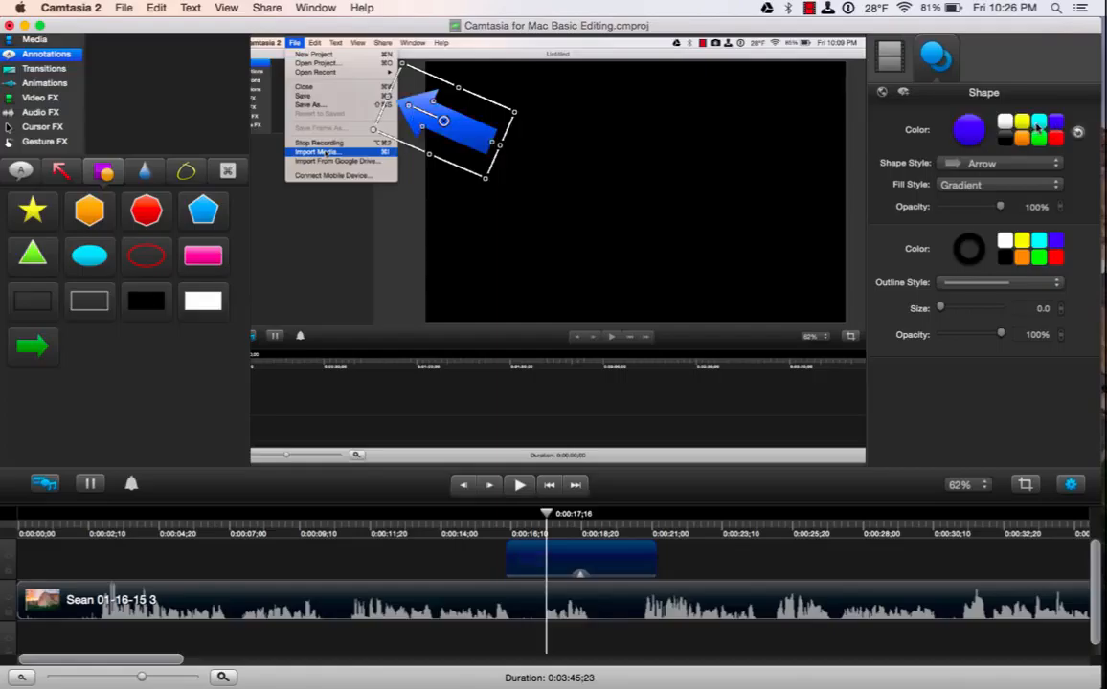
pyautogui.click(1039, 124)
pyautogui.click(1038, 139)
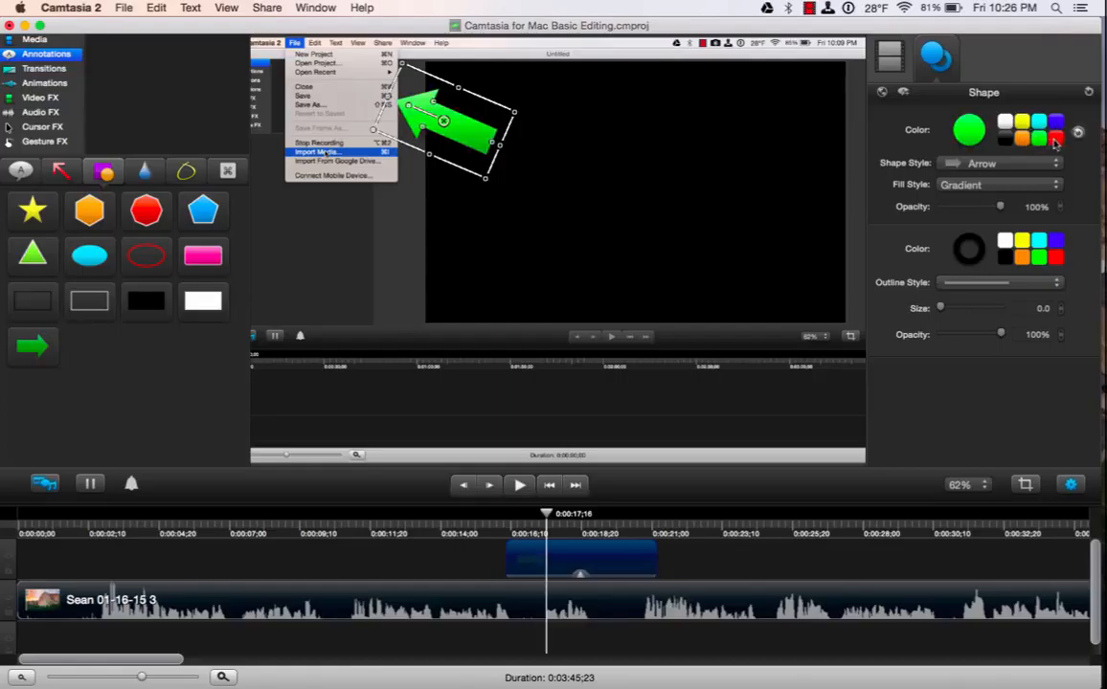
pyautogui.click(1055, 140)
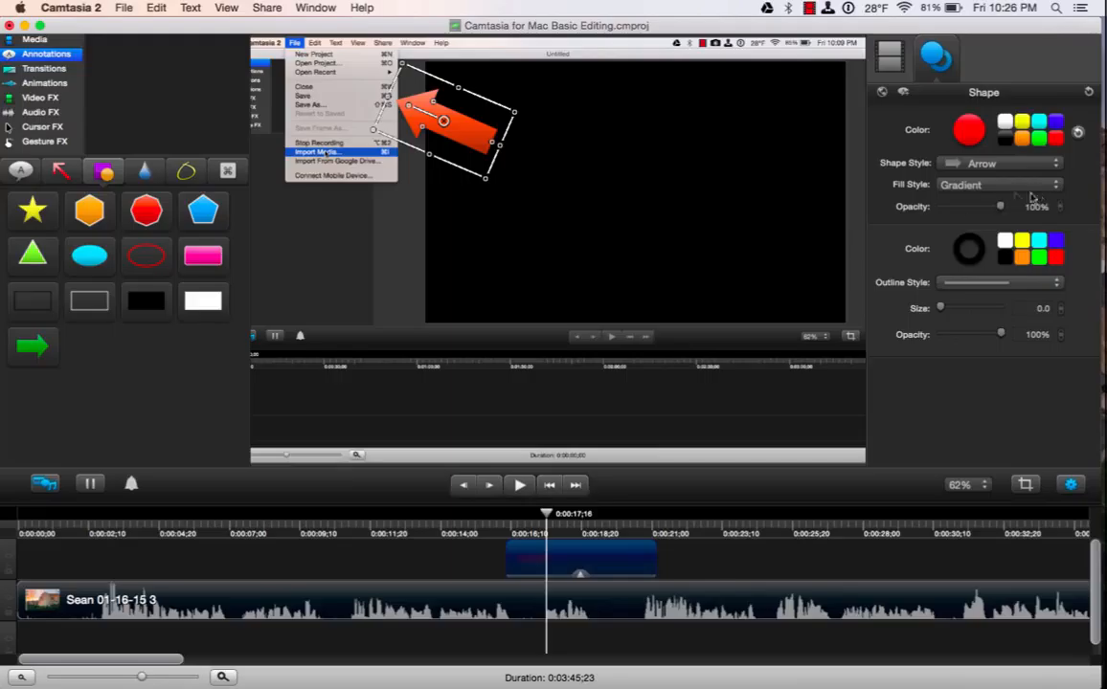
pyautogui.click(969, 185)
pyautogui.click(953, 169)
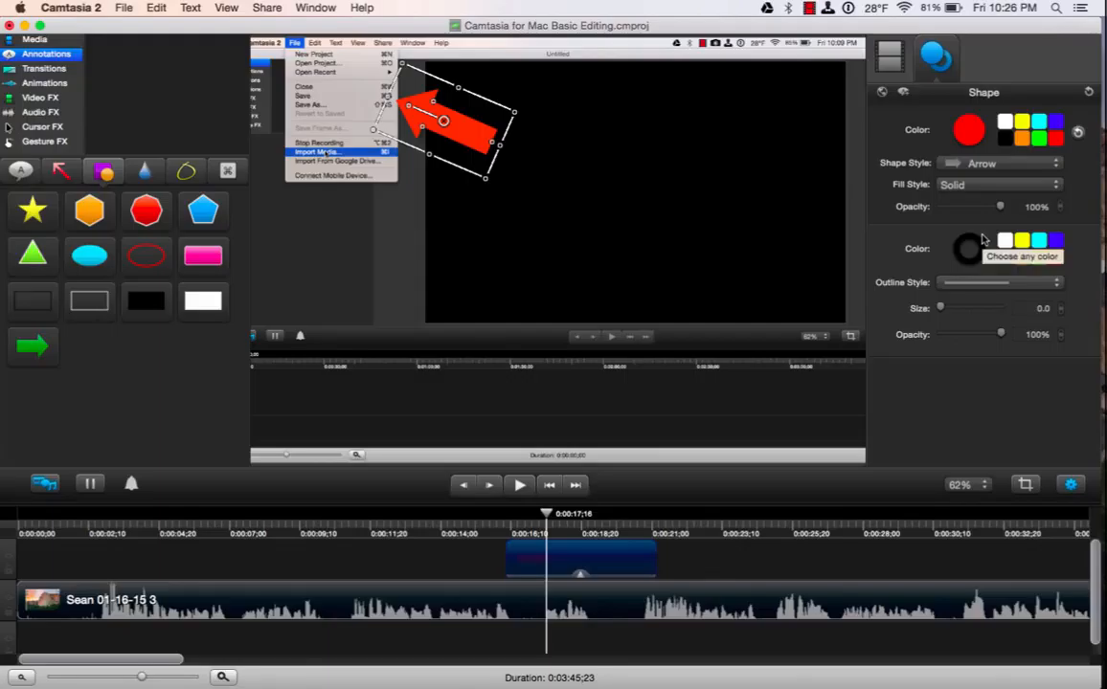
pyautogui.moveTo(999, 207)
pyautogui.mouseDown()
pyautogui.moveTo(969, 211)
pyautogui.moveTo(1002, 211)
pyautogui.mouseUp()
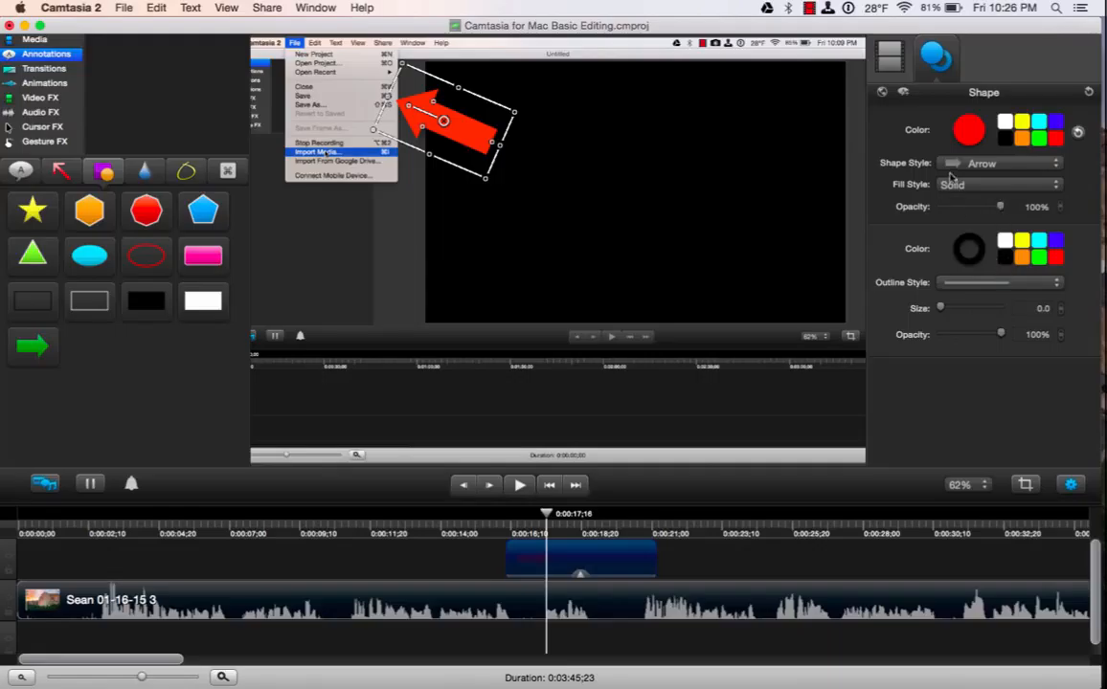
pyautogui.click(1072, 485)
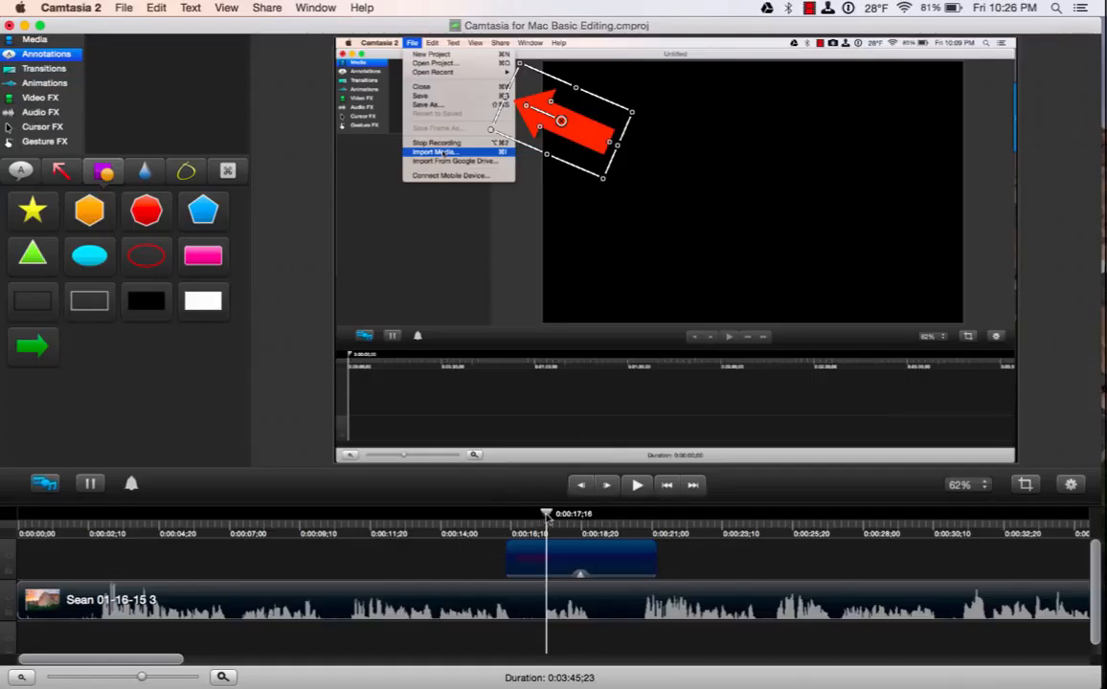
# Add Fade In/Out transitions to the start and end of the arrow clip and play that section back.
pyautogui.moveTo(548, 517); pyautogui.dragTo(509, 518)
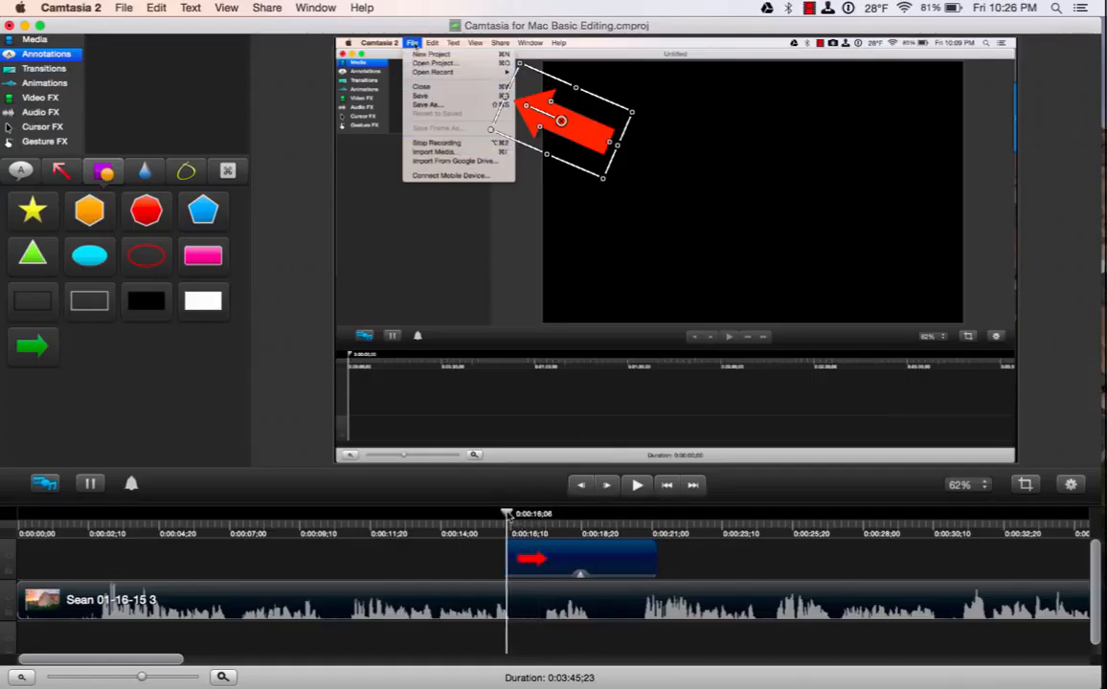
pyautogui.click(46, 71)
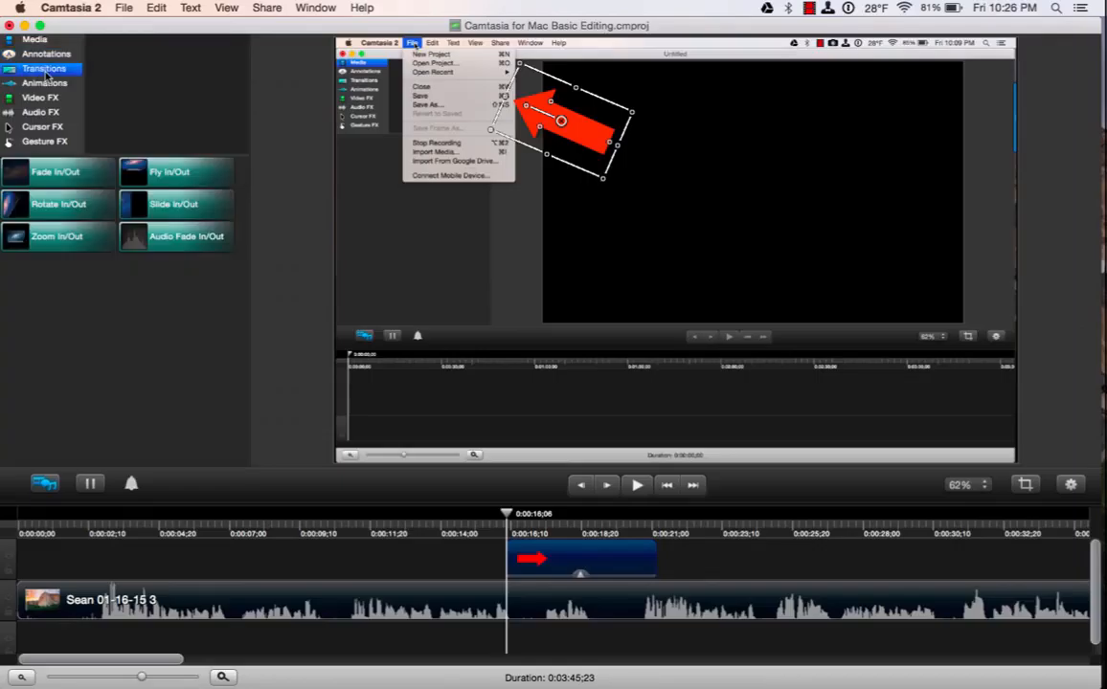
pyautogui.moveTo(58, 173); pyautogui.dragTo(522, 548)
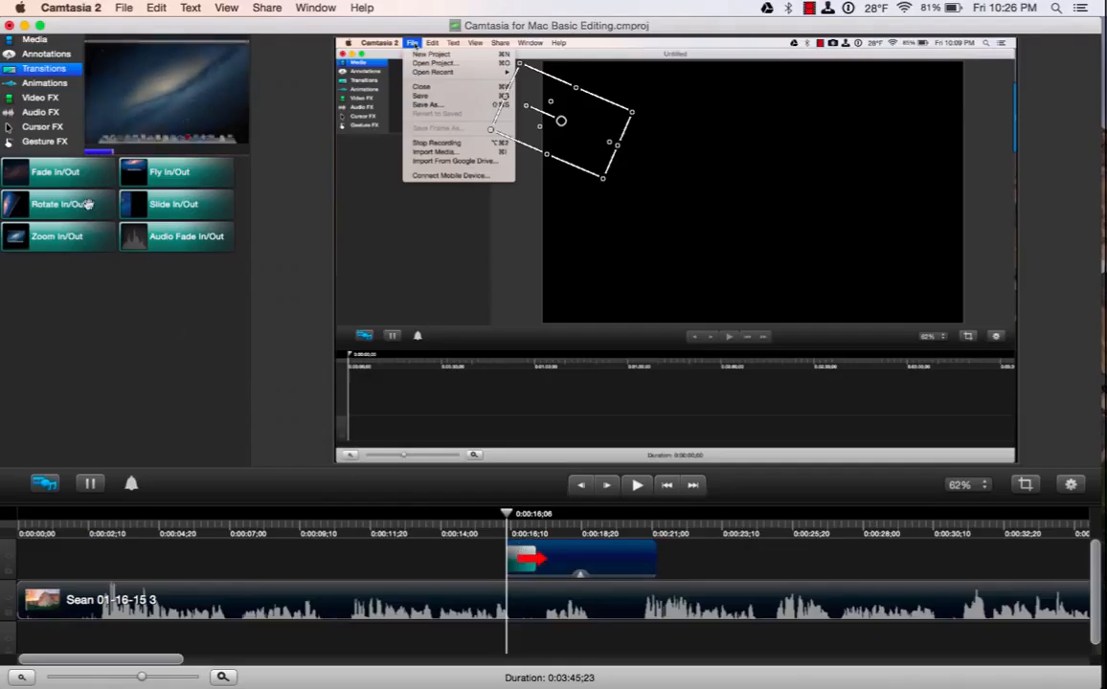
pyautogui.moveTo(63, 180); pyautogui.dragTo(632, 556)
pyautogui.click(493, 522)
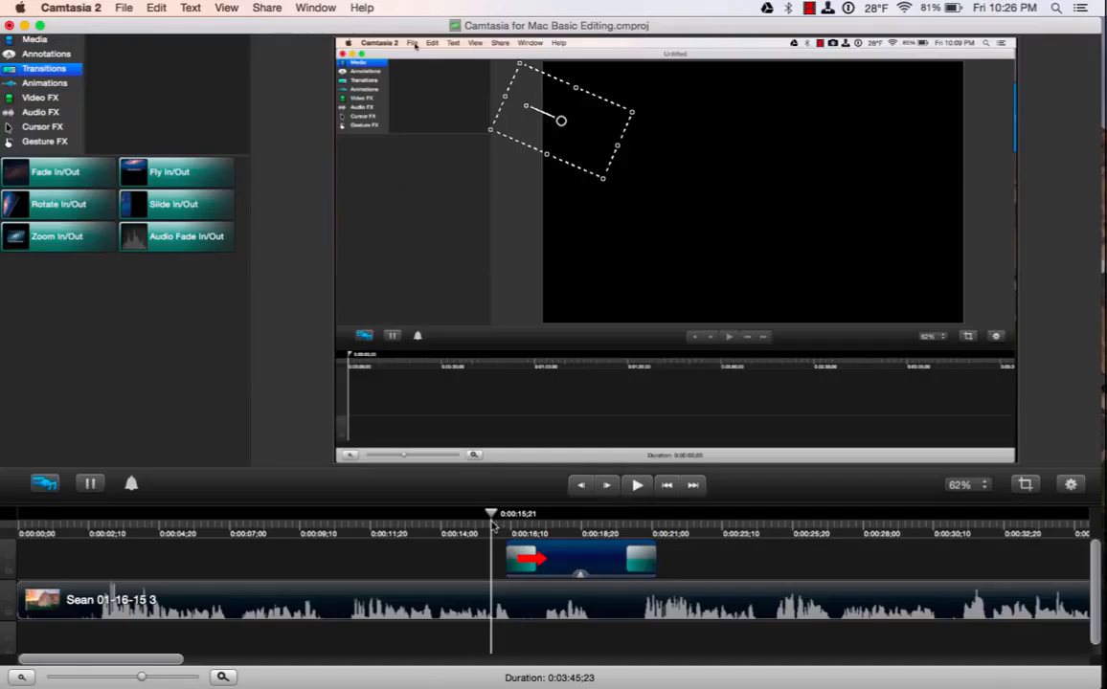
pyautogui.click(632, 490)
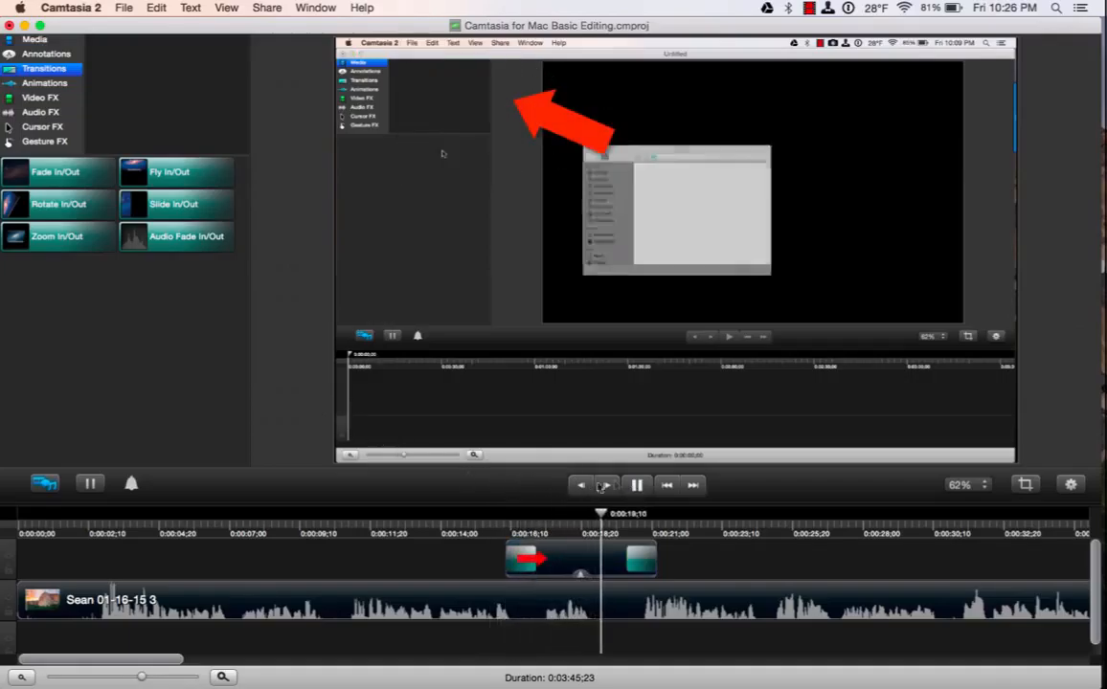
pyautogui.click(637, 486)
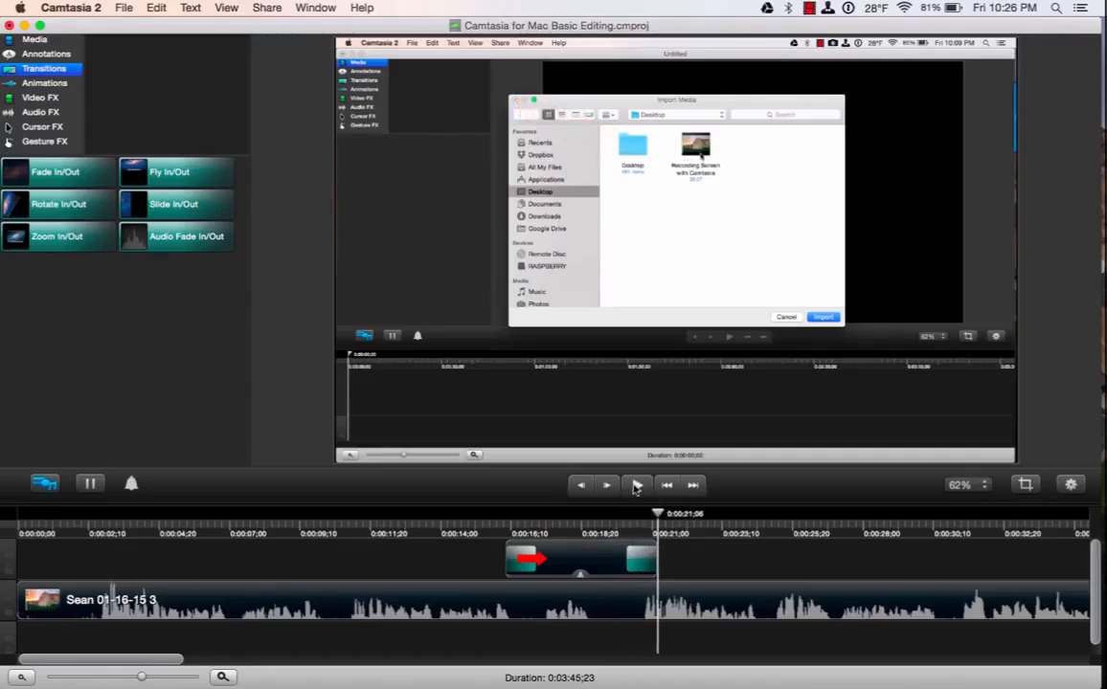
# Shorten the arrow clip to end at about 0:00:19;10 and preview the new timing.
pyautogui.click(634, 554)
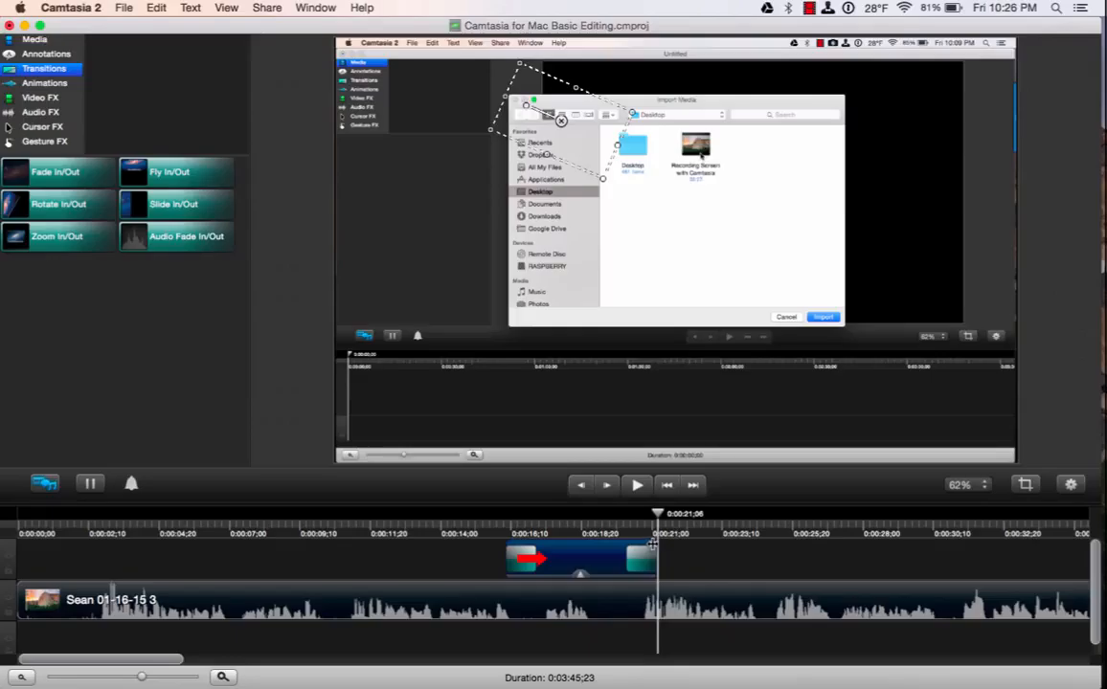
pyautogui.moveTo(653, 544); pyautogui.dragTo(596, 546)
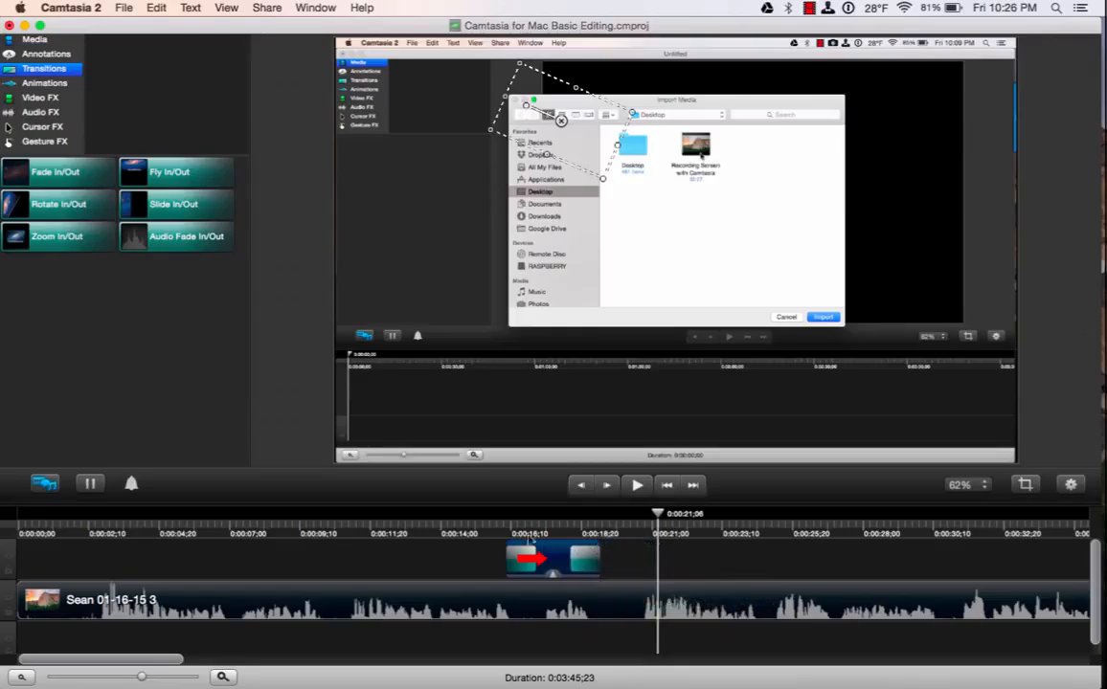
pyautogui.click(481, 529)
pyautogui.click(636, 486)
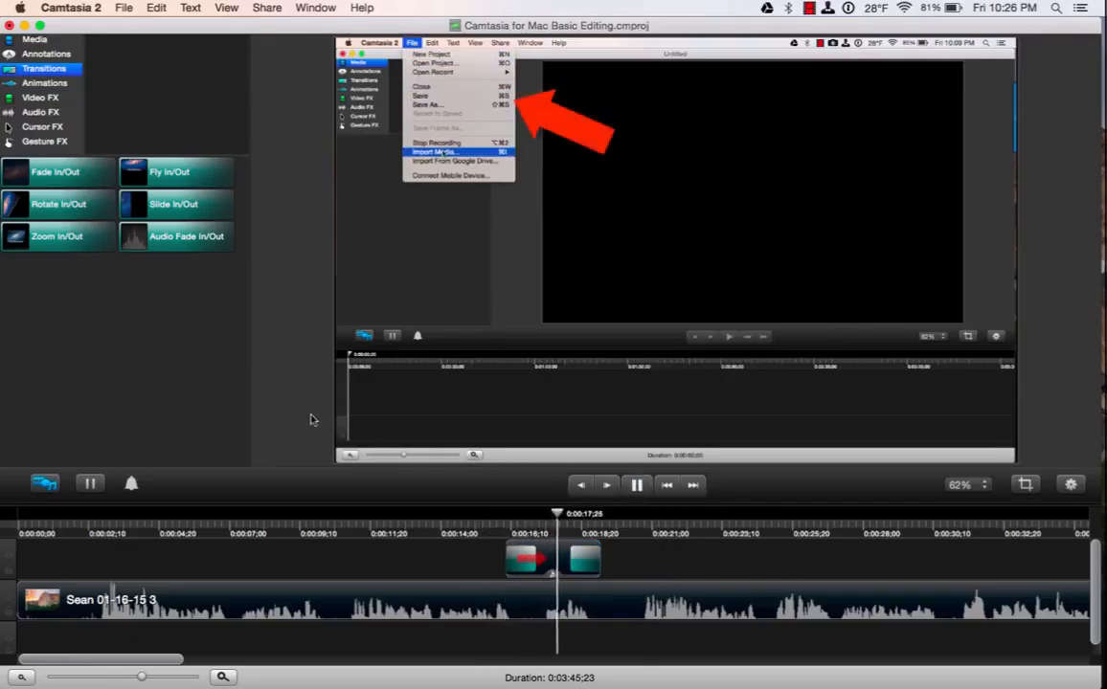
pyautogui.click(635, 487)
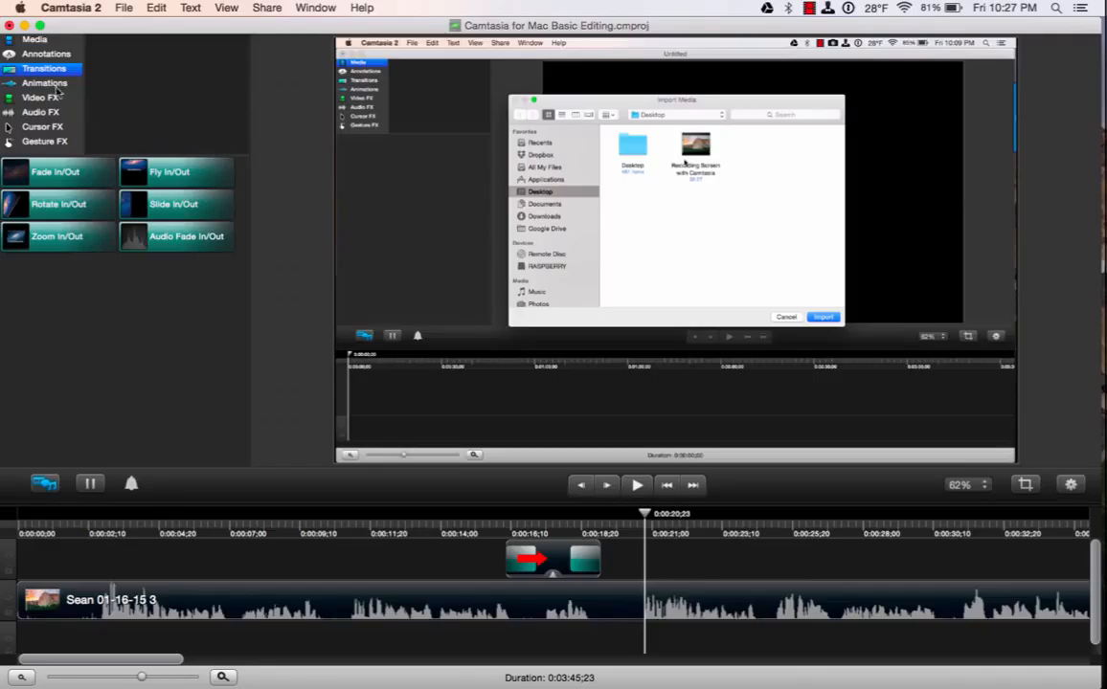
# Add a spotlight annotation at 0:00:20;23 and resize it to frame the Import Media dialog.
pyautogui.click(50, 56)
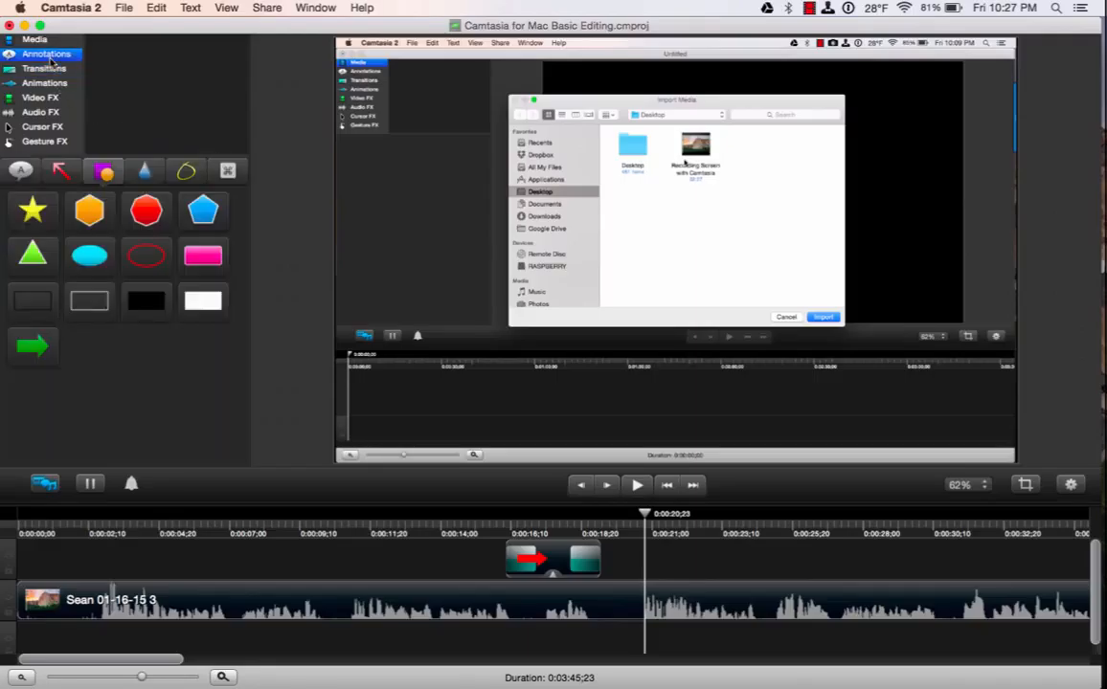
pyautogui.click(146, 171)
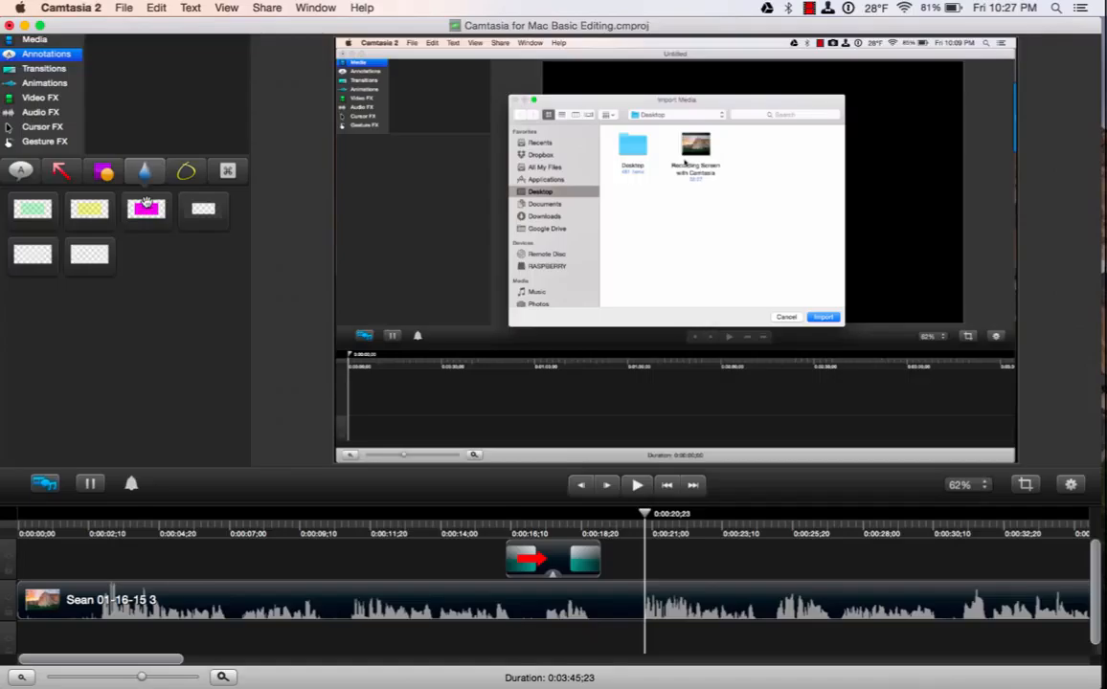
pyautogui.moveTo(204, 217)
pyautogui.mouseDown()
pyautogui.moveTo(376, 291)
pyautogui.moveTo(490, 290)
pyautogui.moveTo(604, 340)
pyautogui.moveTo(603, 236)
pyautogui.moveTo(617, 146)
pyautogui.moveTo(621, 154)
pyautogui.mouseUp()
pyautogui.moveTo(730, 153); pyautogui.dragTo(844, 158)
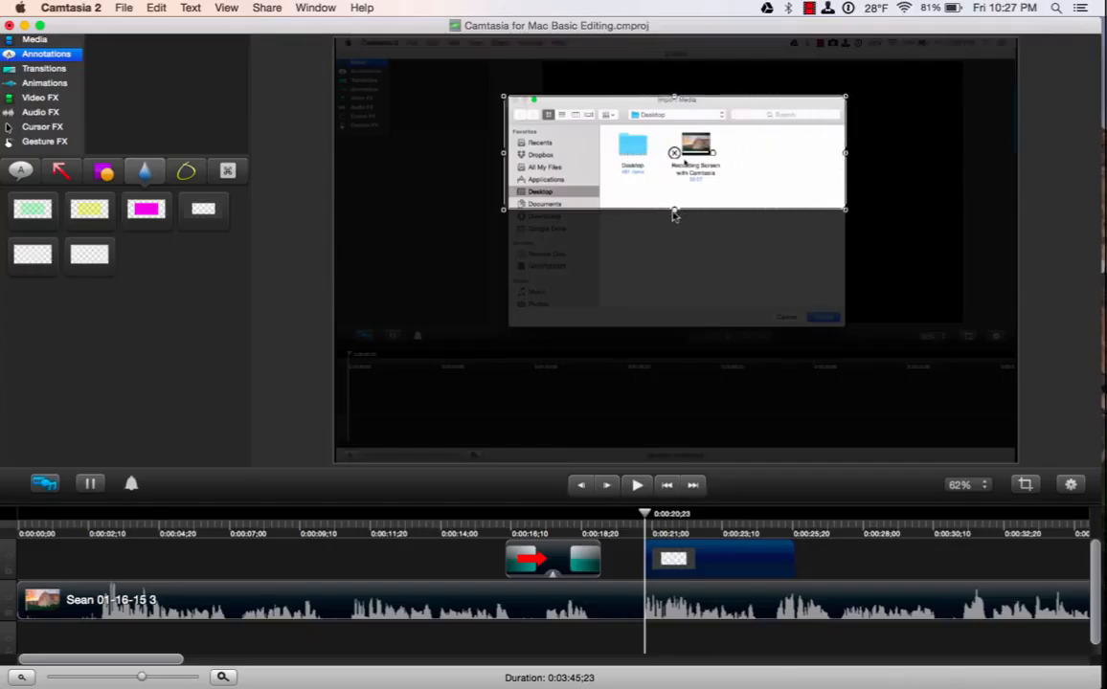
pyautogui.moveTo(674, 211); pyautogui.dragTo(683, 337)
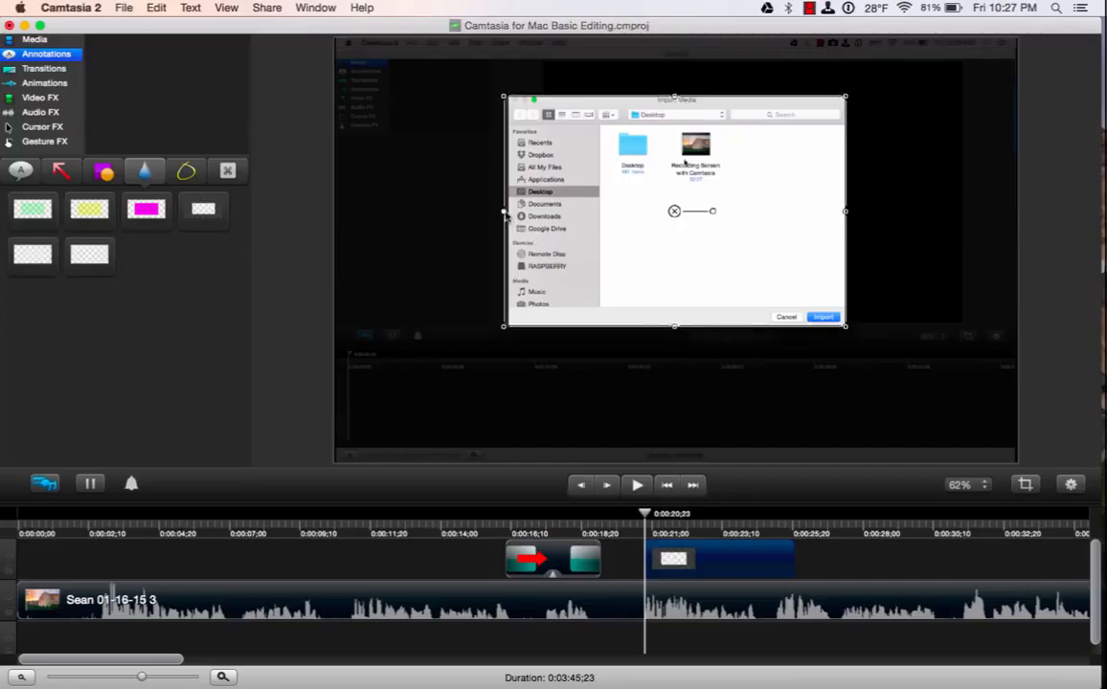
pyautogui.moveTo(505, 212); pyautogui.dragTo(510, 217)
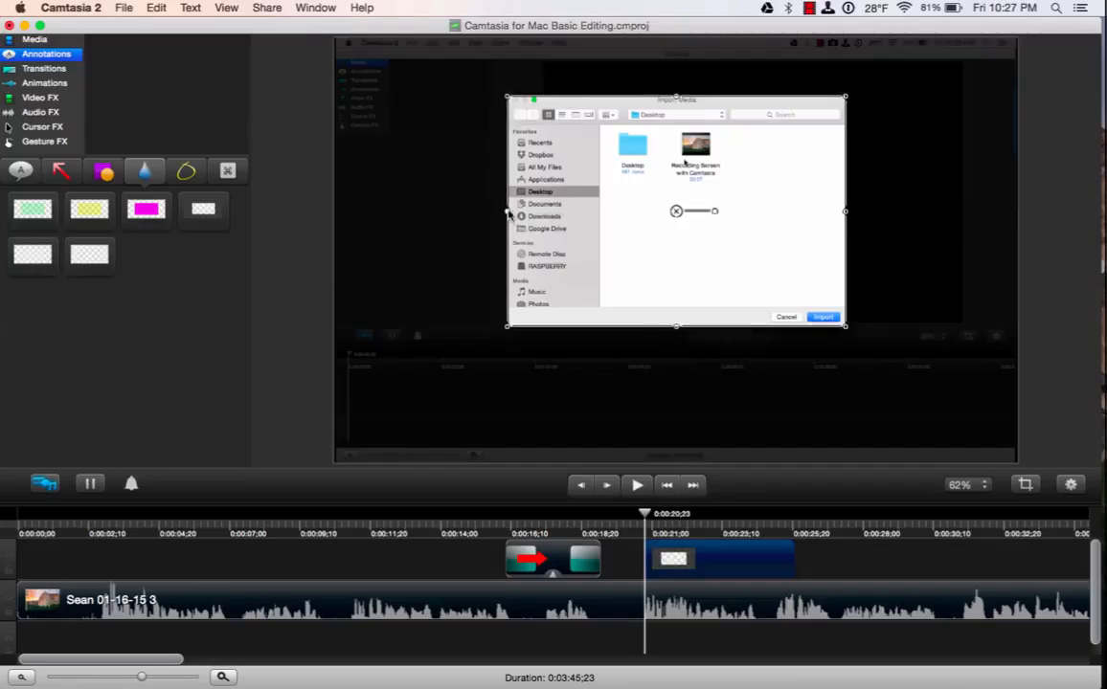
pyautogui.moveTo(507, 97)
pyautogui.mouseDown()
pyautogui.moveTo(487, 88)
pyautogui.moveTo(508, 98)
pyautogui.mouseUp()
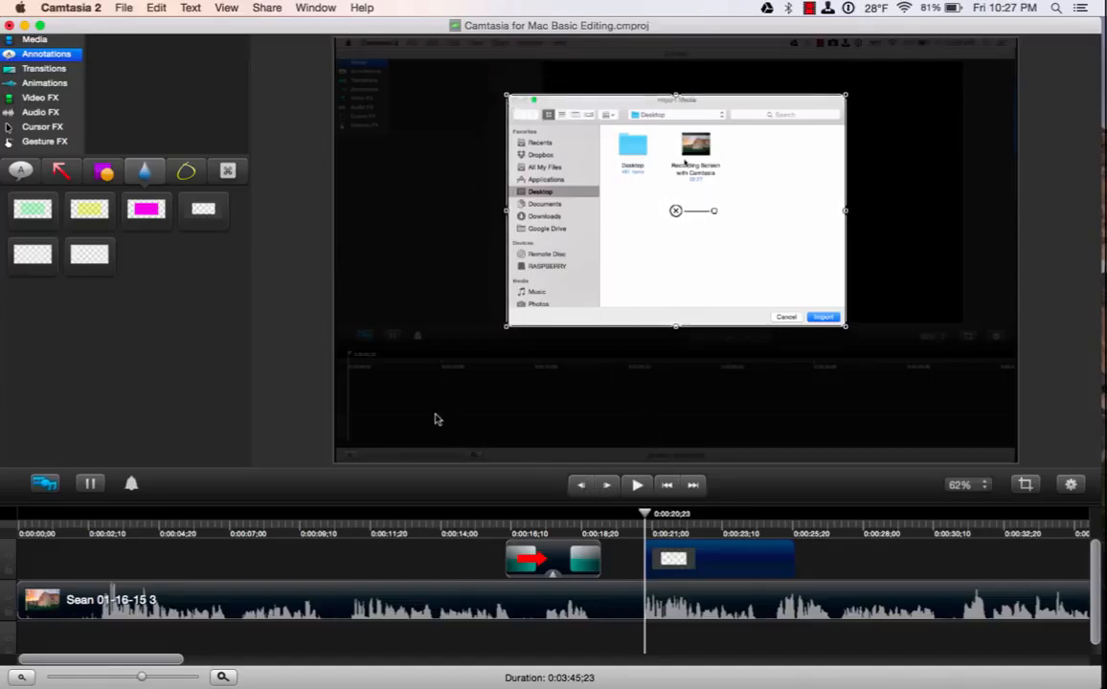
# Add a Fade In/Out transition to the start of the spotlight clip and play back from 0:00:15;28 to preview both annotations.
pyautogui.click(43, 68)
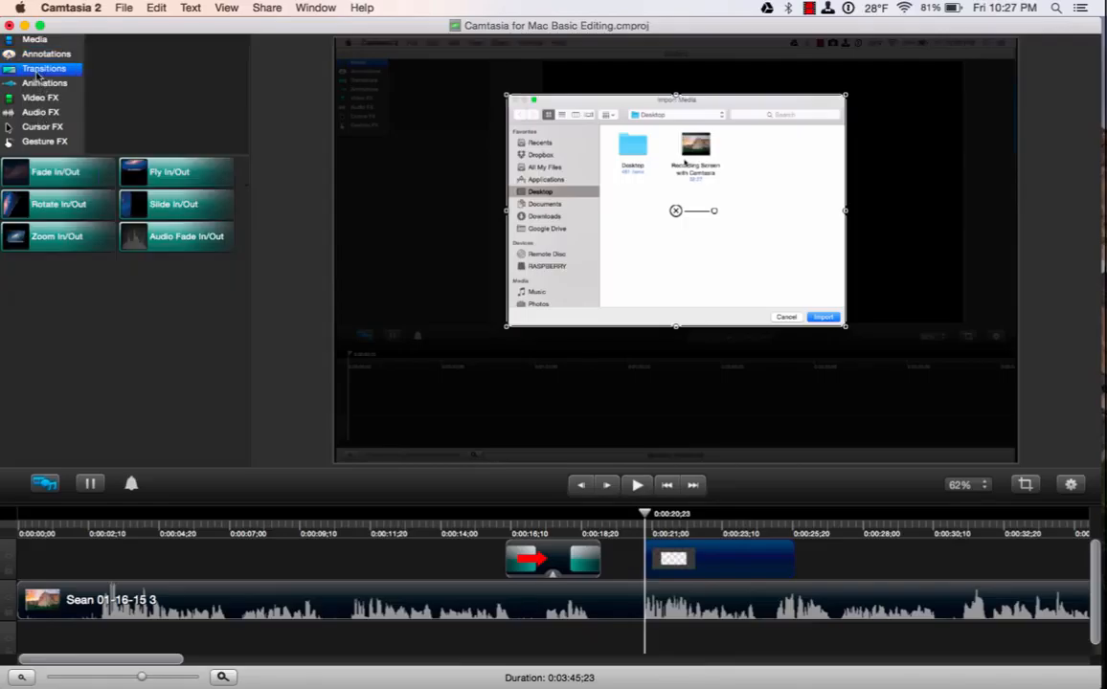
pyautogui.moveTo(53, 172); pyautogui.dragTo(640, 509)
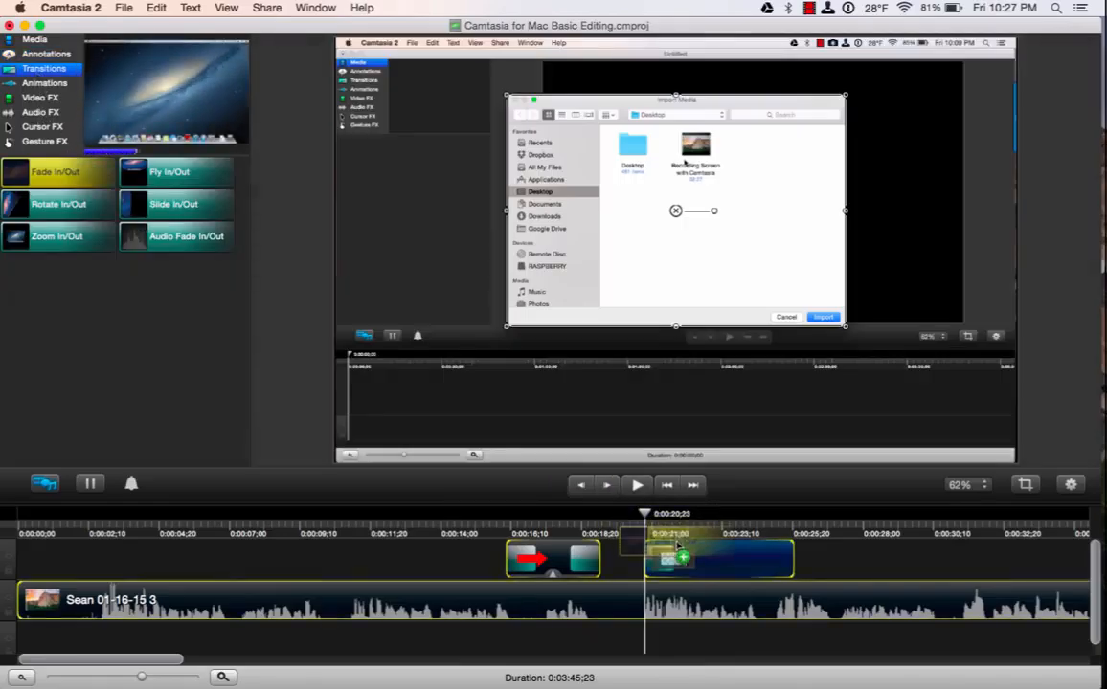
pyautogui.click(500, 525)
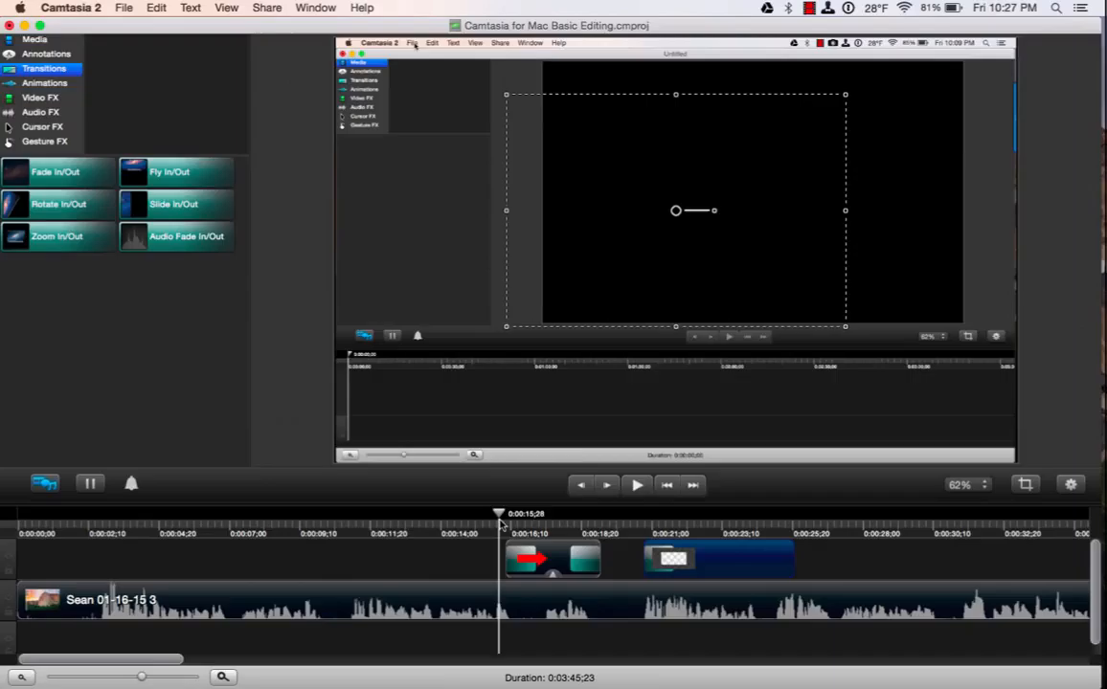
pyautogui.click(637, 485)
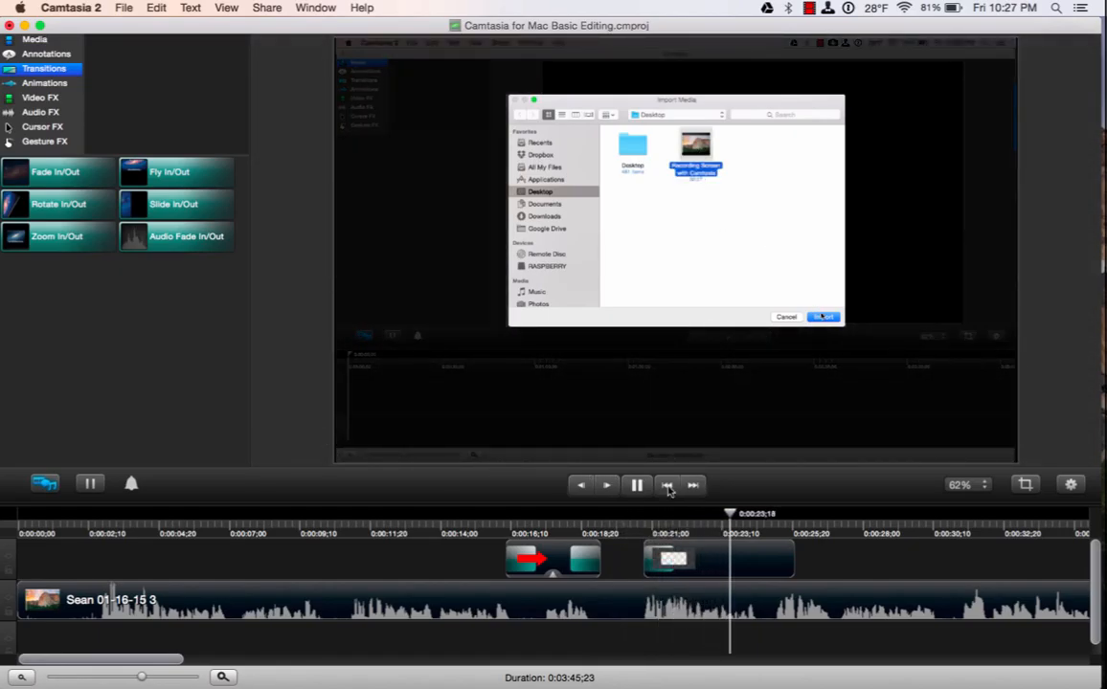
pyautogui.click(637, 486)
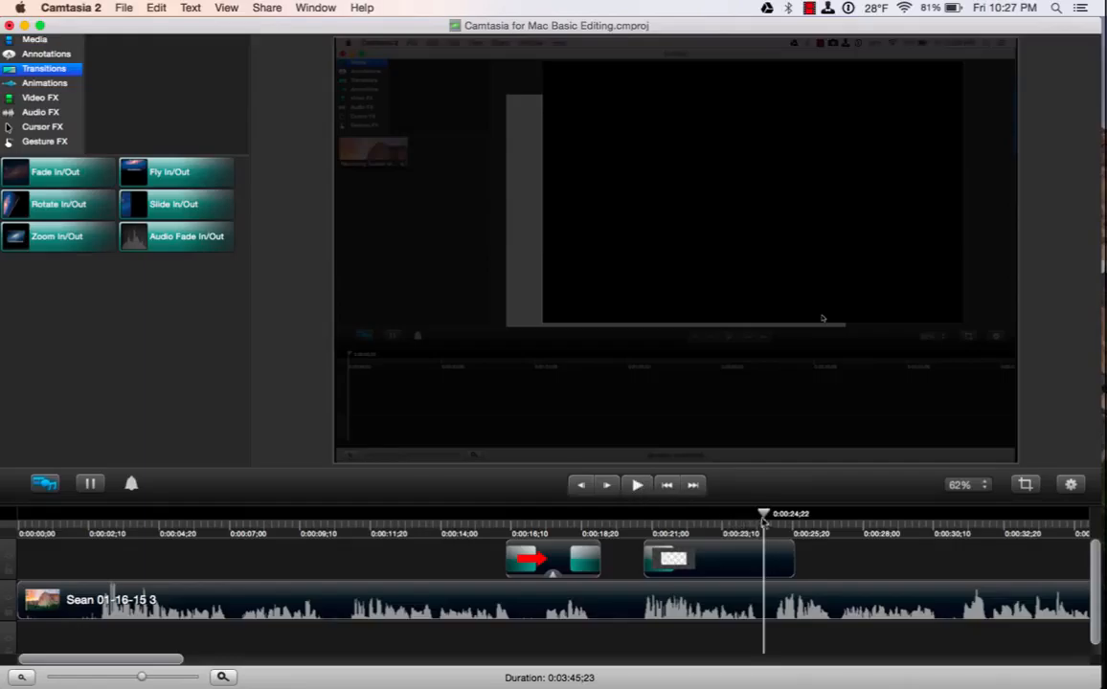
pyautogui.moveTo(763, 515); pyautogui.dragTo(719, 514)
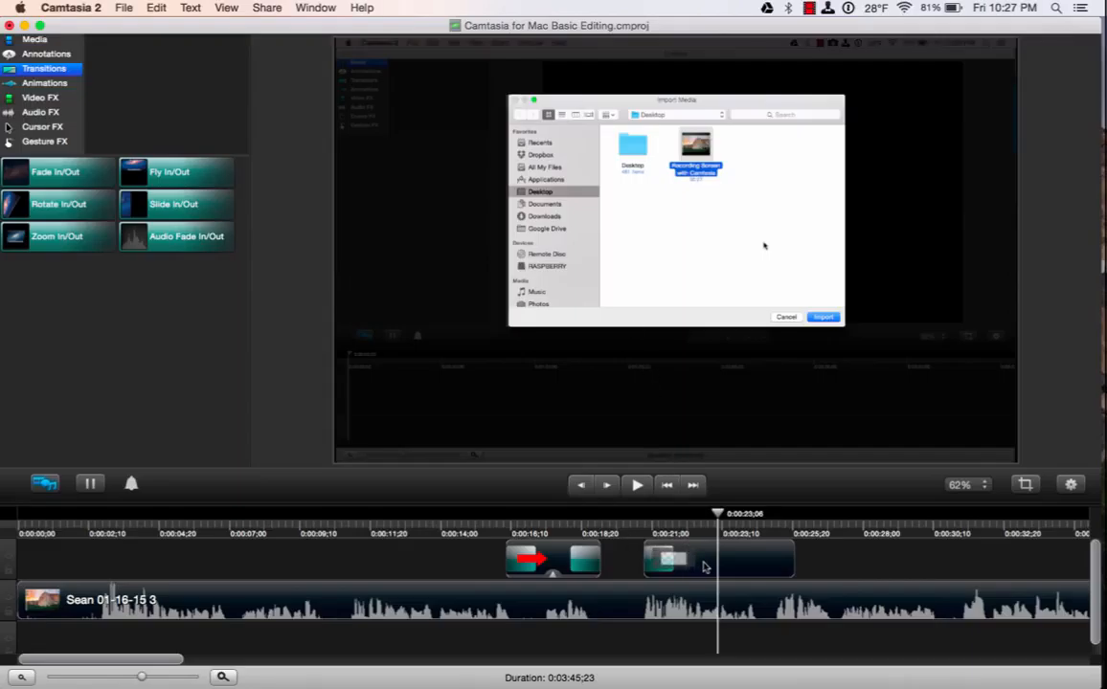
# Delete the spotlight clip and the red arrow clip from the timeline.
pyautogui.click(704, 564)
pyautogui.press('Delete')
pyautogui.click(560, 565)
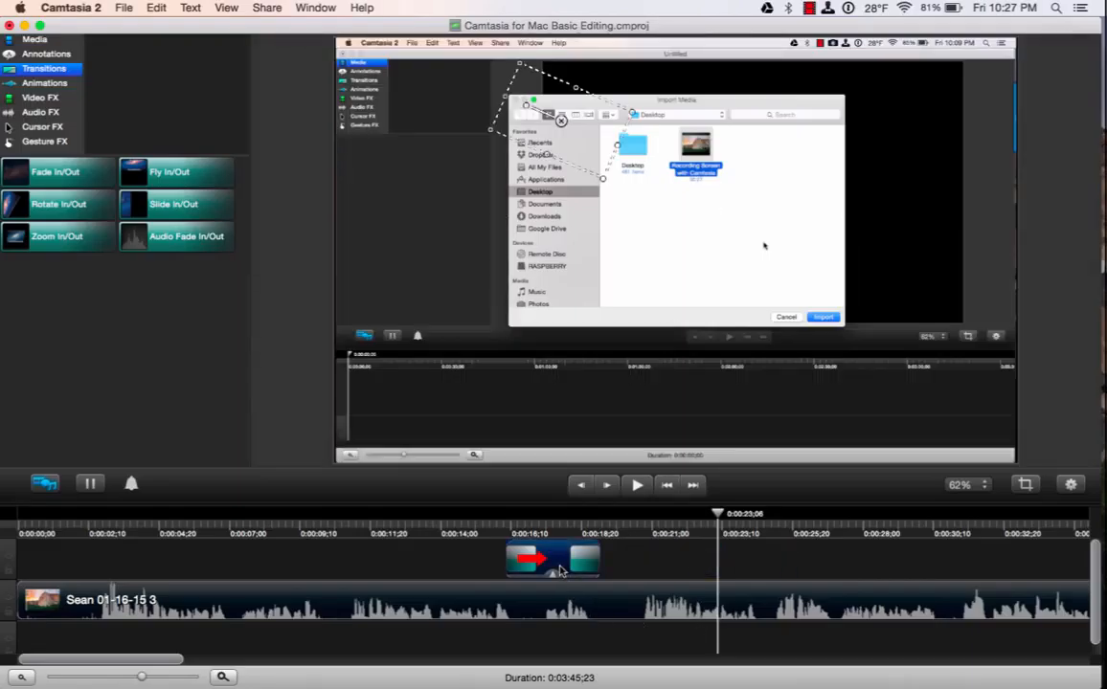
pyautogui.press('Delete')
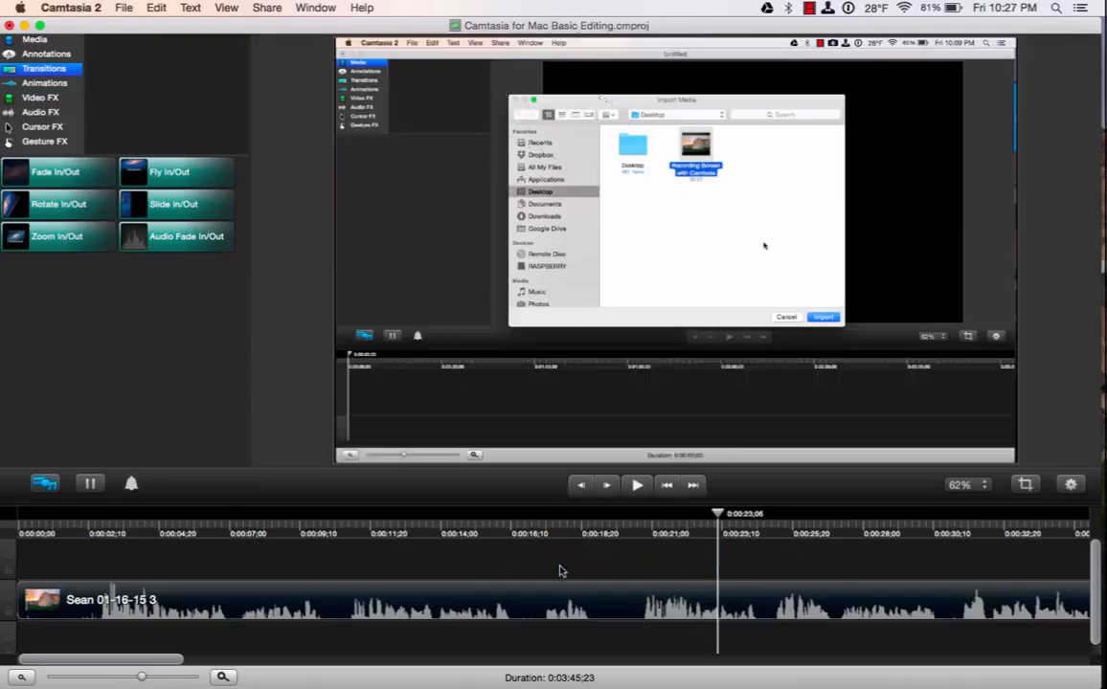
# Add a sketch motion arrow annotation to the timeline at about 0:00:21 and move the playhead to 0:00:23;10.
pyautogui.click(45, 57)
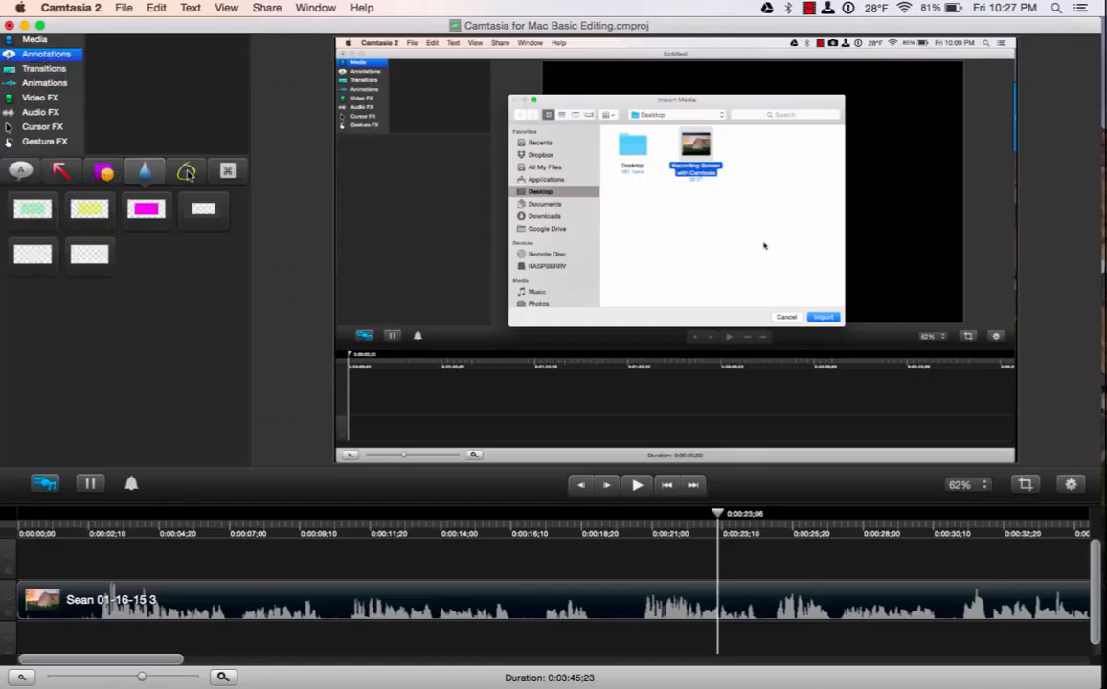
pyautogui.click(187, 172)
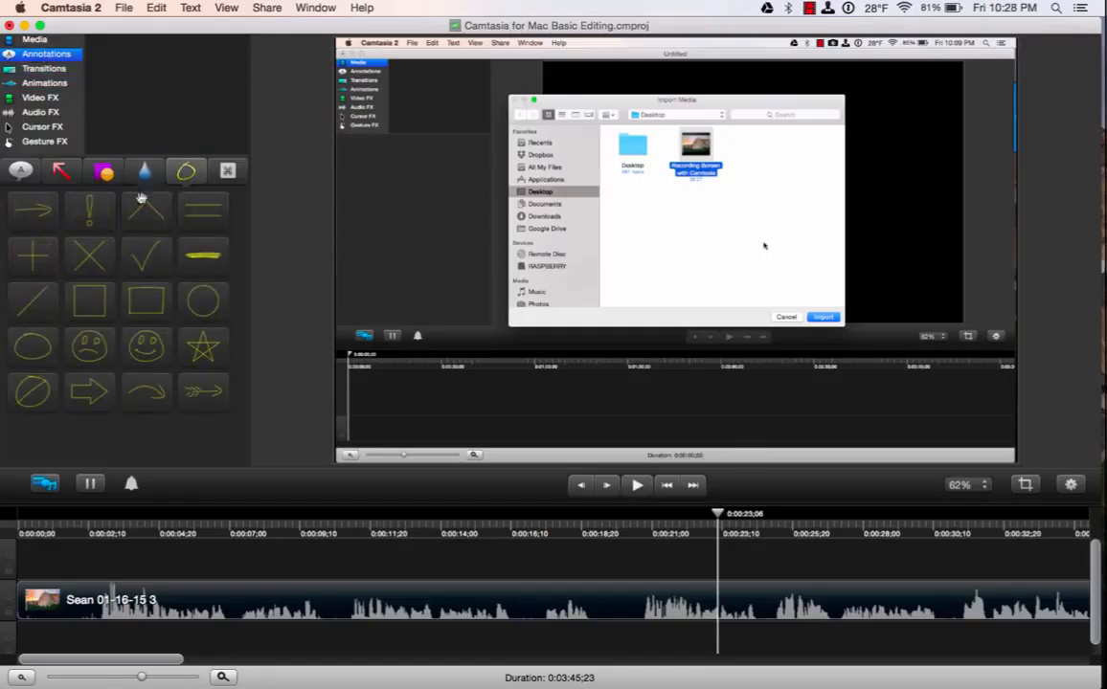
pyautogui.click(35, 214)
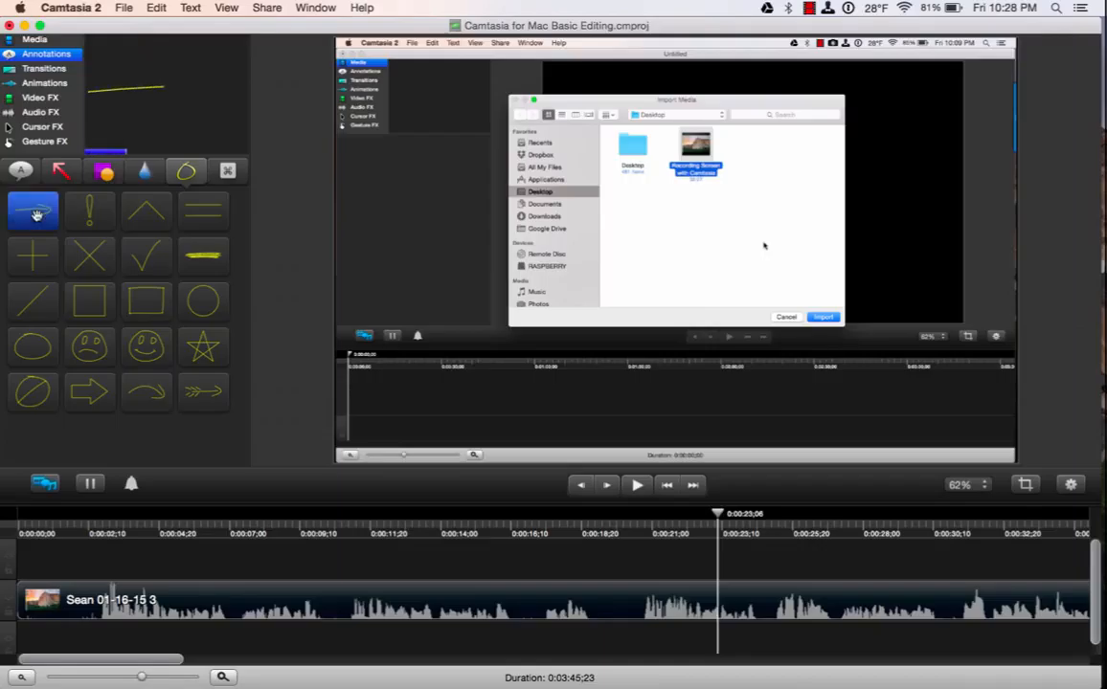
pyautogui.moveTo(35, 215)
pyautogui.mouseDown()
pyautogui.moveTo(503, 397)
pyautogui.moveTo(643, 573)
pyautogui.moveTo(648, 595)
pyautogui.moveTo(668, 596)
pyautogui.mouseUp()
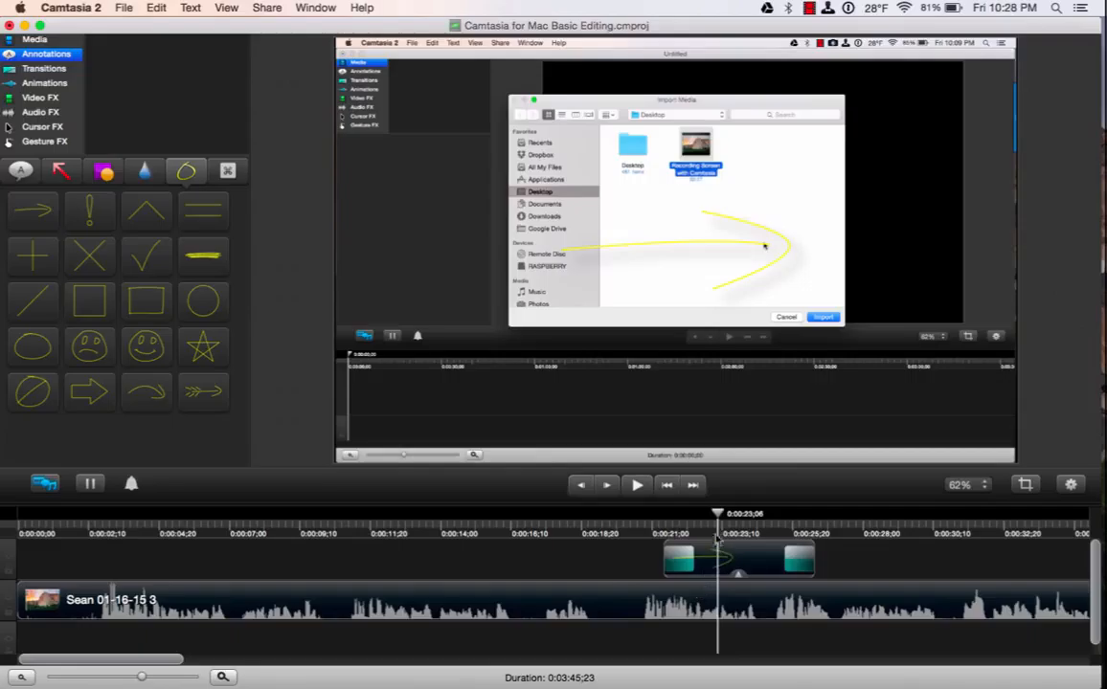
pyautogui.moveTo(667, 517)
pyautogui.mouseDown()
pyautogui.moveTo(647, 521)
pyautogui.moveTo(725, 527)
pyautogui.mouseUp()
# Shrink, rotate and reposition the sketch arrow so it points up at the Import button from below the dialog.
pyautogui.click(711, 268)
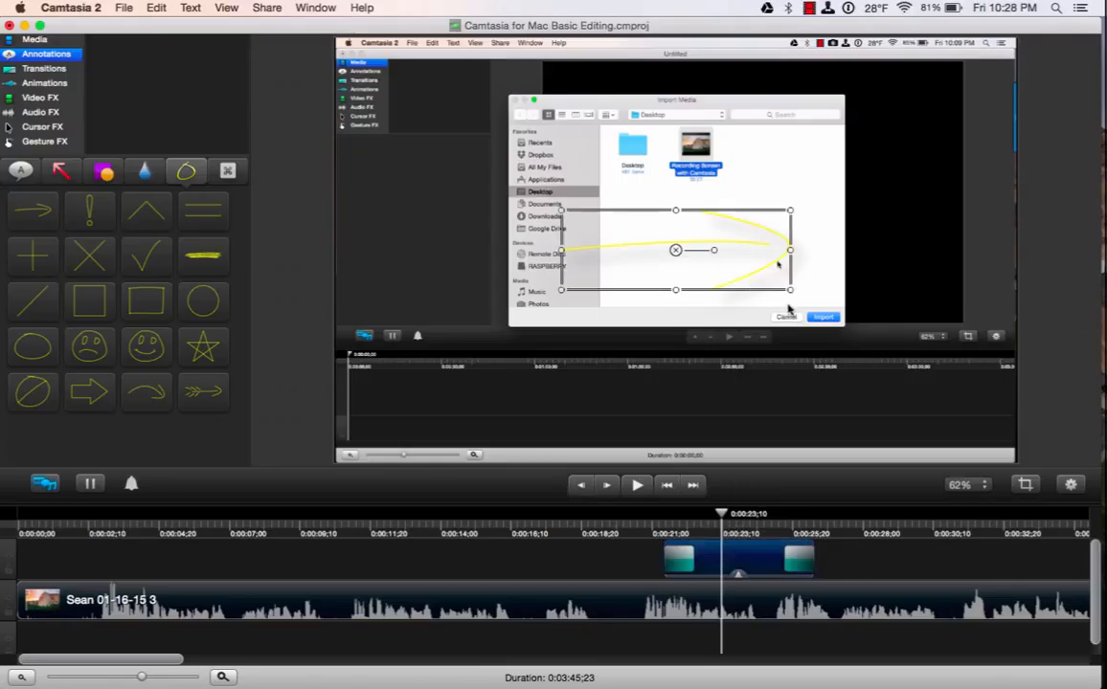
pyautogui.moveTo(791, 295)
pyautogui.mouseDown()
pyautogui.moveTo(774, 261)
pyautogui.moveTo(742, 268)
pyautogui.mouseUp()
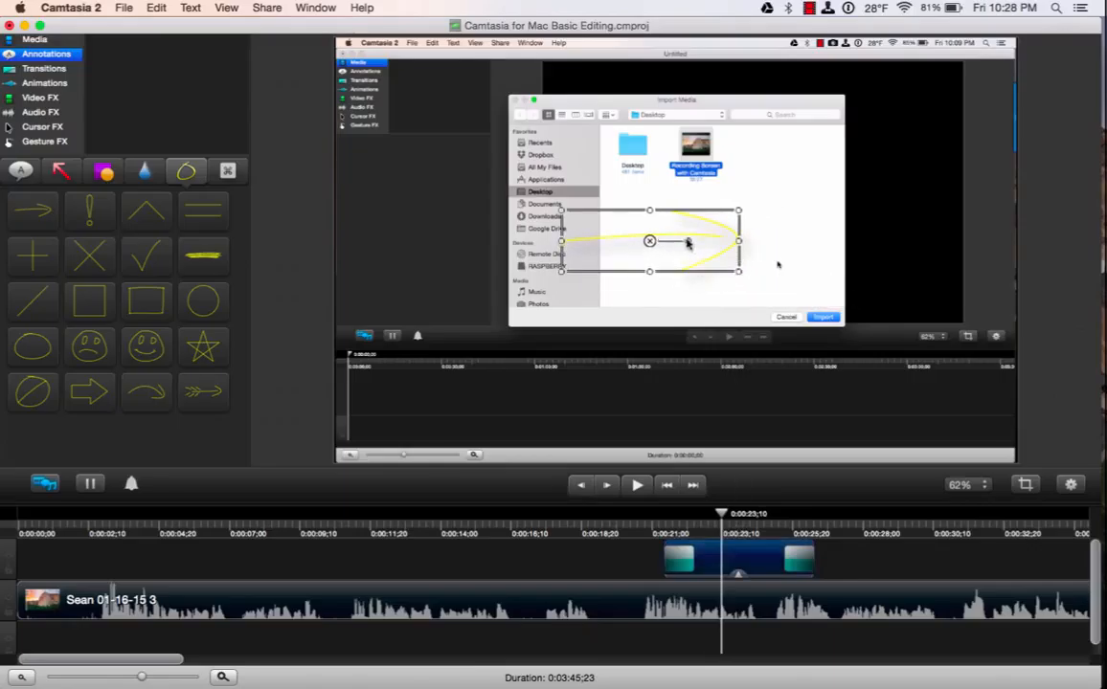
pyautogui.moveTo(689, 242)
pyautogui.mouseDown()
pyautogui.moveTo(678, 221)
pyautogui.moveTo(650, 240)
pyautogui.moveTo(724, 358)
pyautogui.moveTo(777, 397)
pyautogui.moveTo(778, 410)
pyautogui.moveTo(776, 399)
pyautogui.mouseUp()
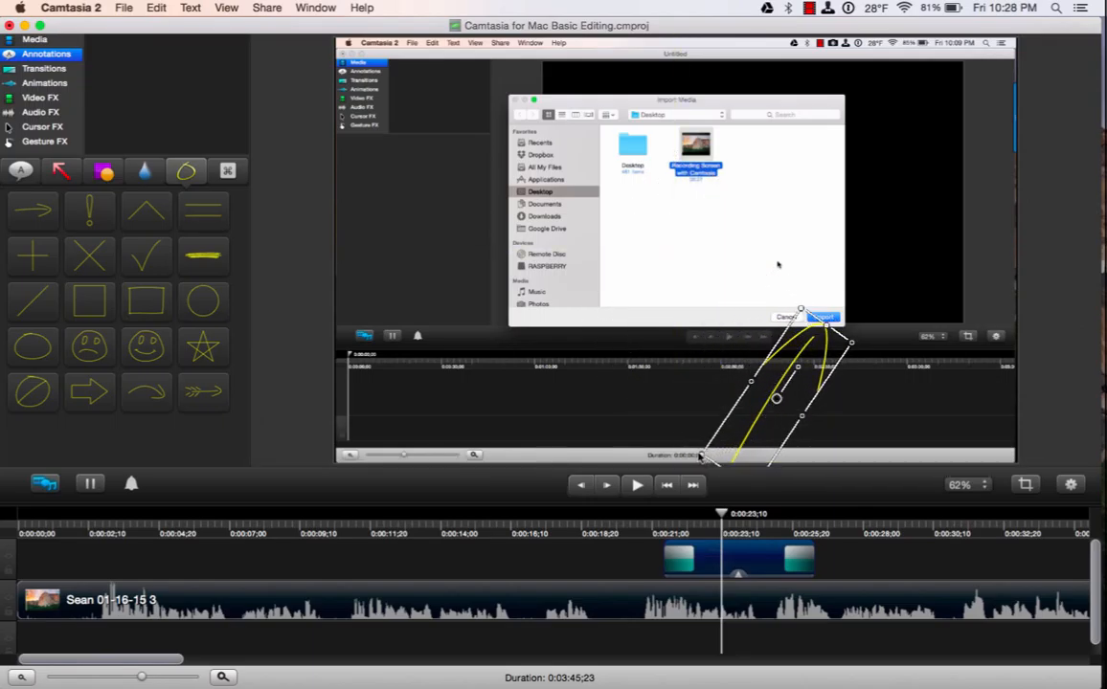
pyautogui.moveTo(700, 457); pyautogui.dragTo(744, 422)
# Play back the sketch arrow animation from 0:00:20;08, and delete its clip from the timeline.
pyautogui.click(699, 422)
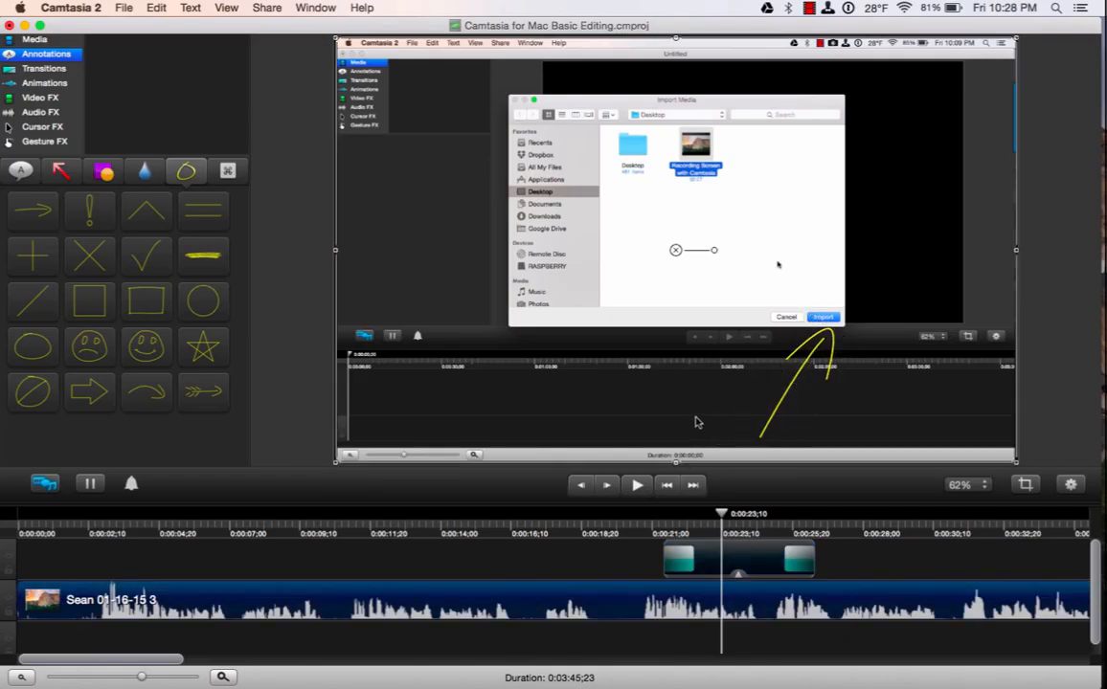
pyautogui.click(629, 533)
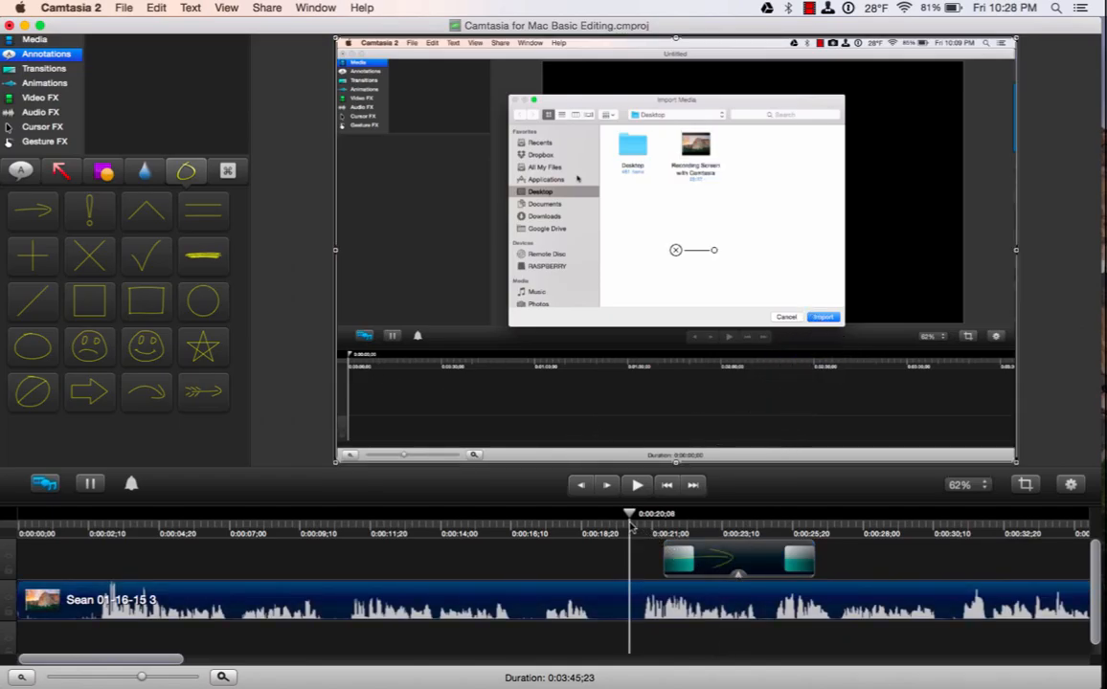
pyautogui.click(637, 486)
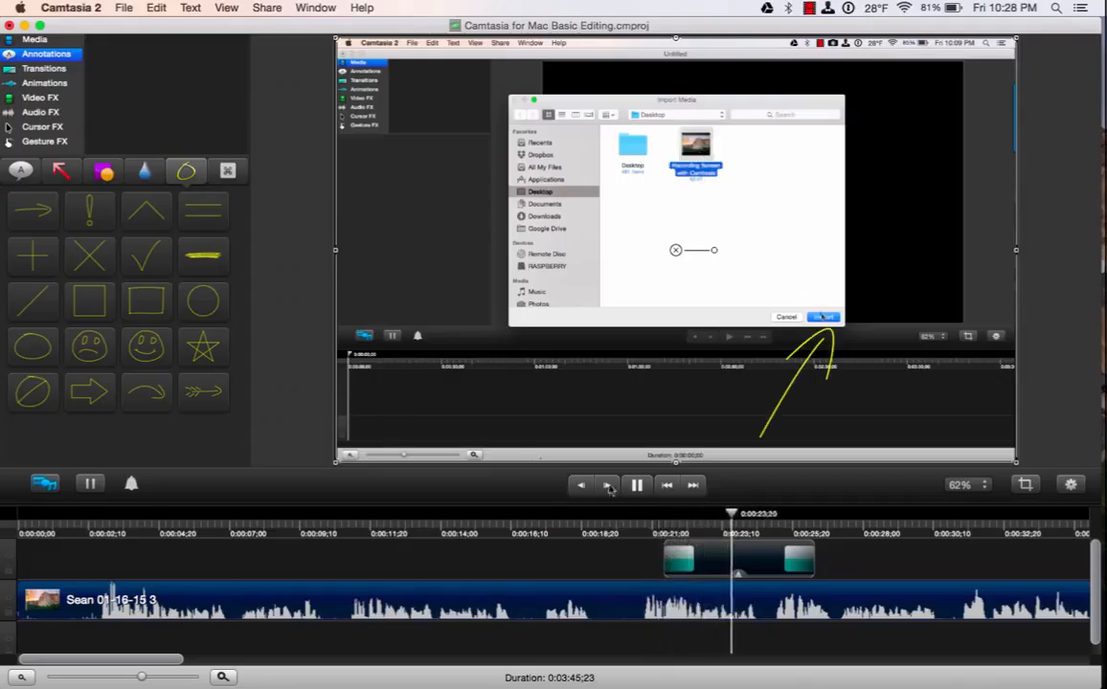
pyautogui.click(638, 486)
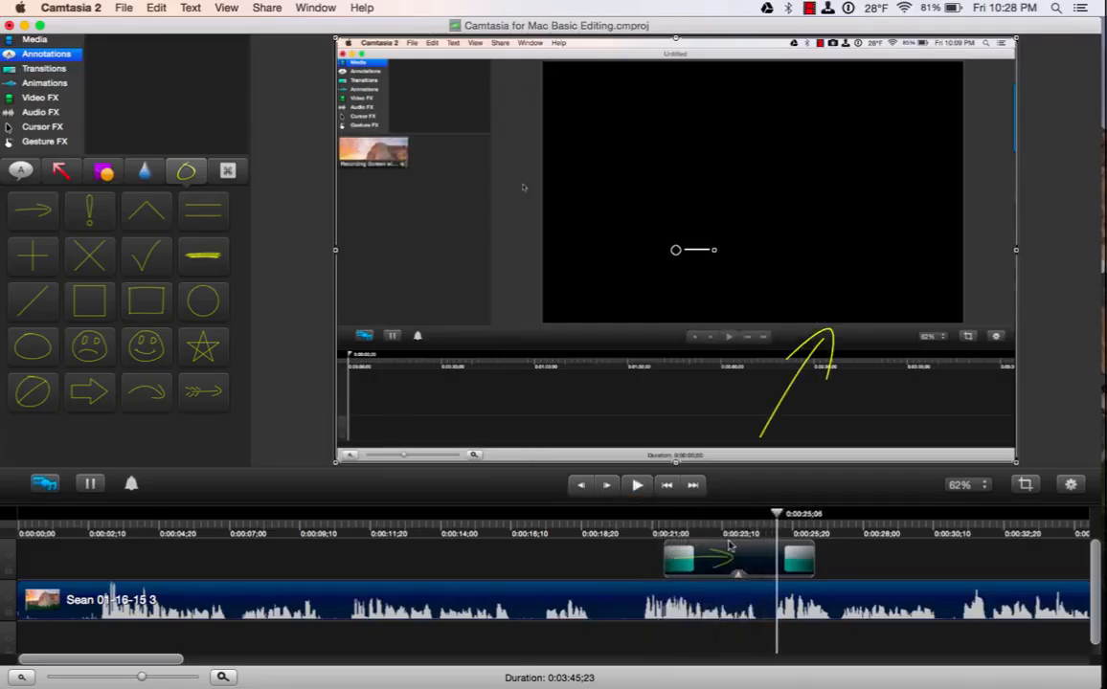
pyautogui.click(729, 550)
pyautogui.press('Delete')
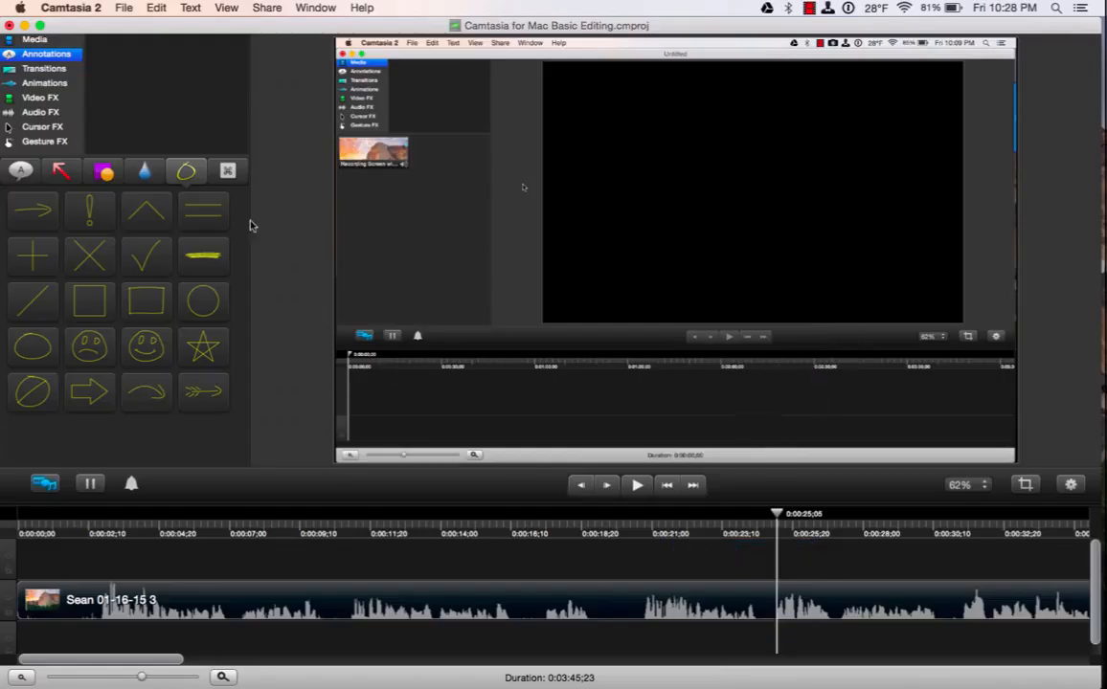
# Review the available annotation categories: text callouts, lines and arrows, shapes, highlight and blur effects, sketch motion and keystrokes.
pyautogui.click(33, 176)
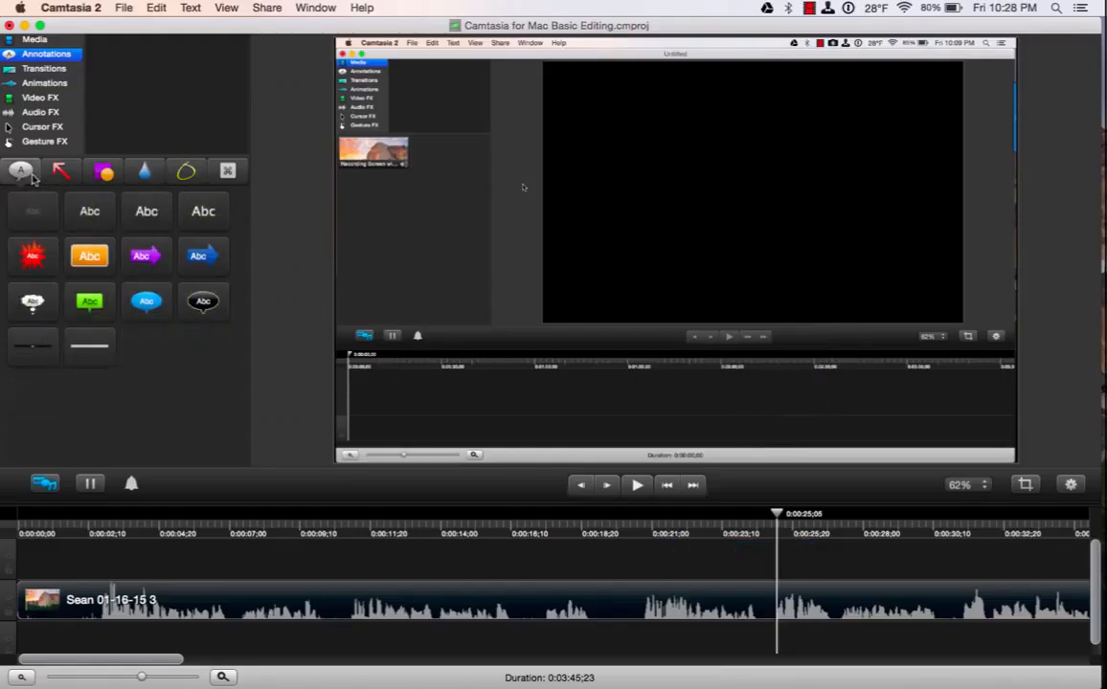
pyautogui.click(59, 172)
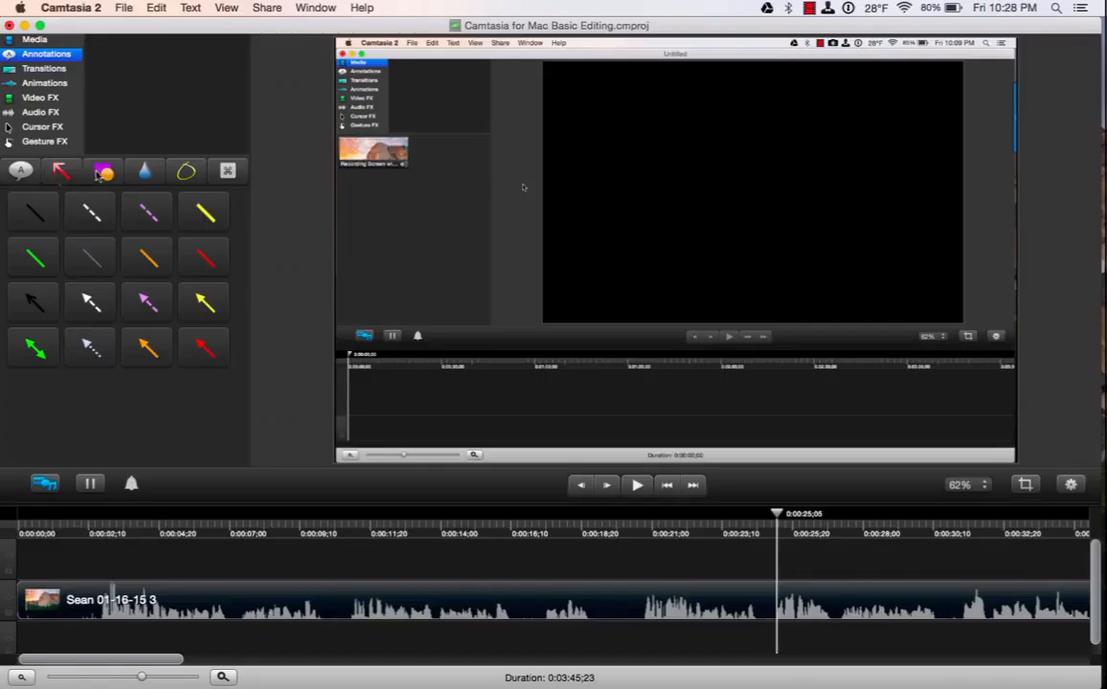
pyautogui.click(96, 168)
pyautogui.click(145, 171)
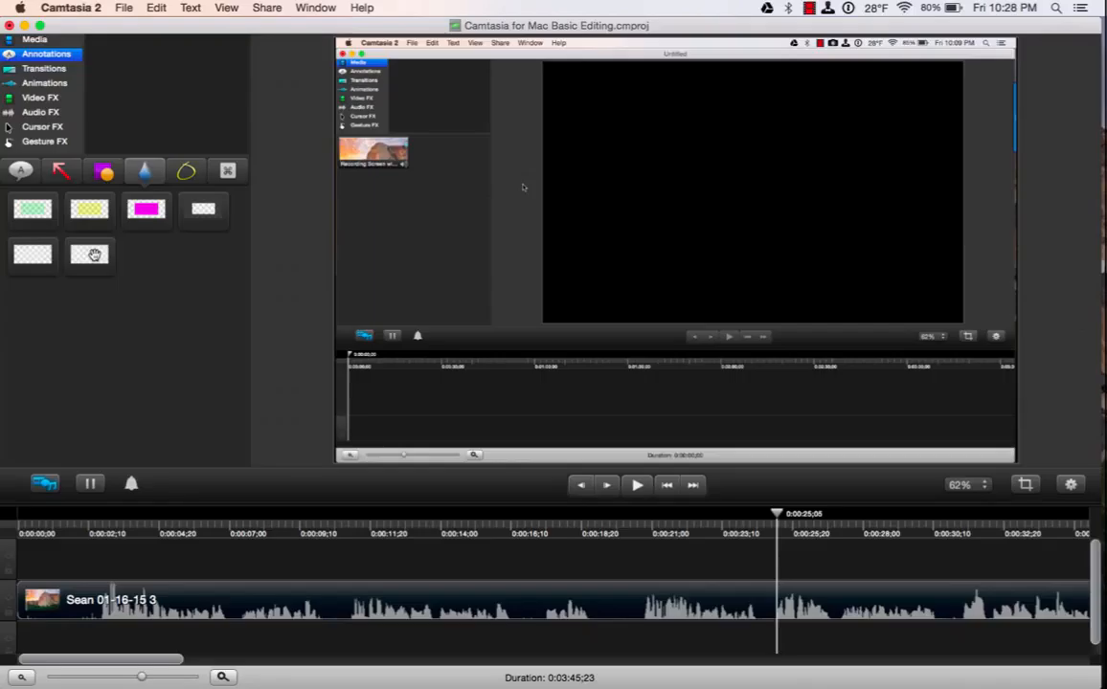
pyautogui.click(169, 165)
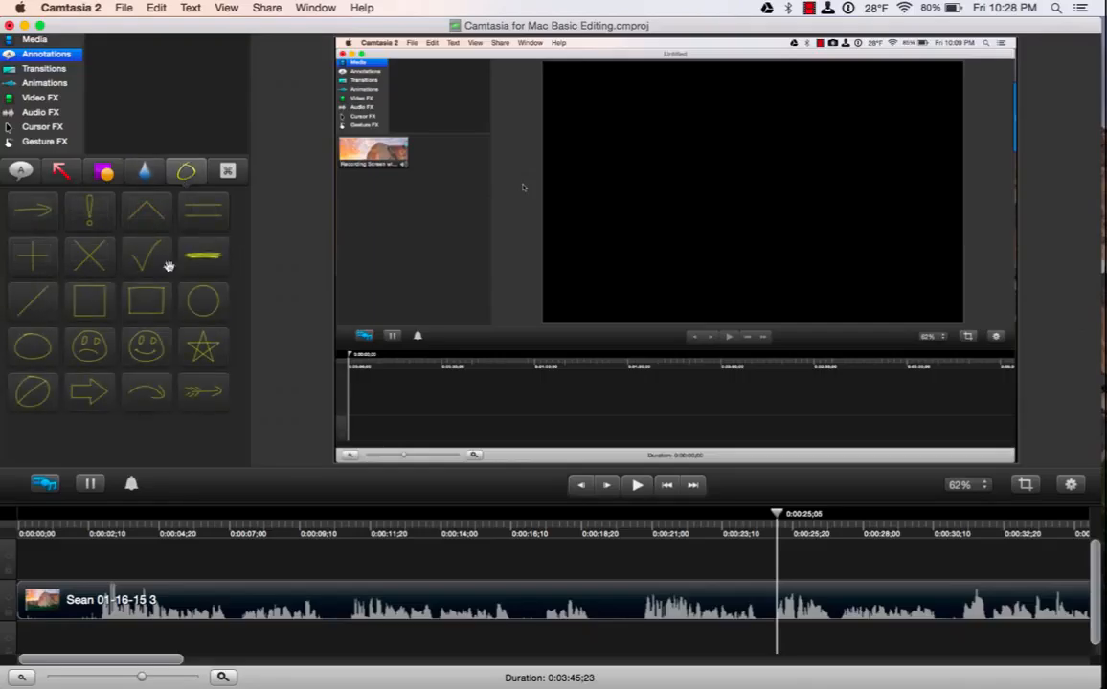
pyautogui.click(228, 171)
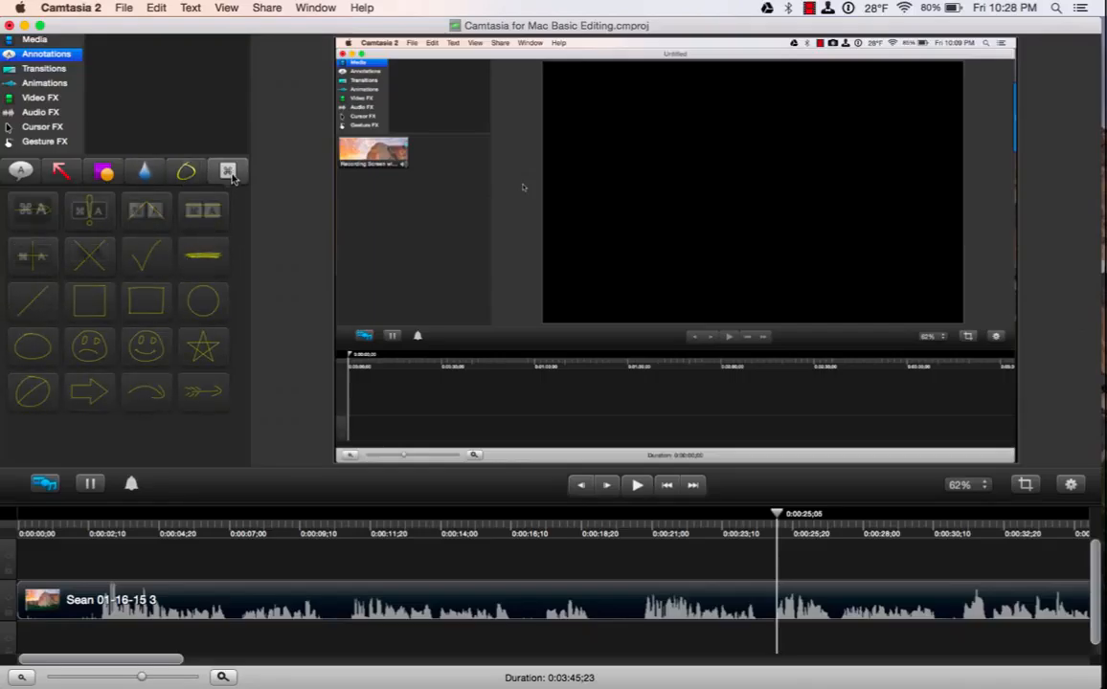